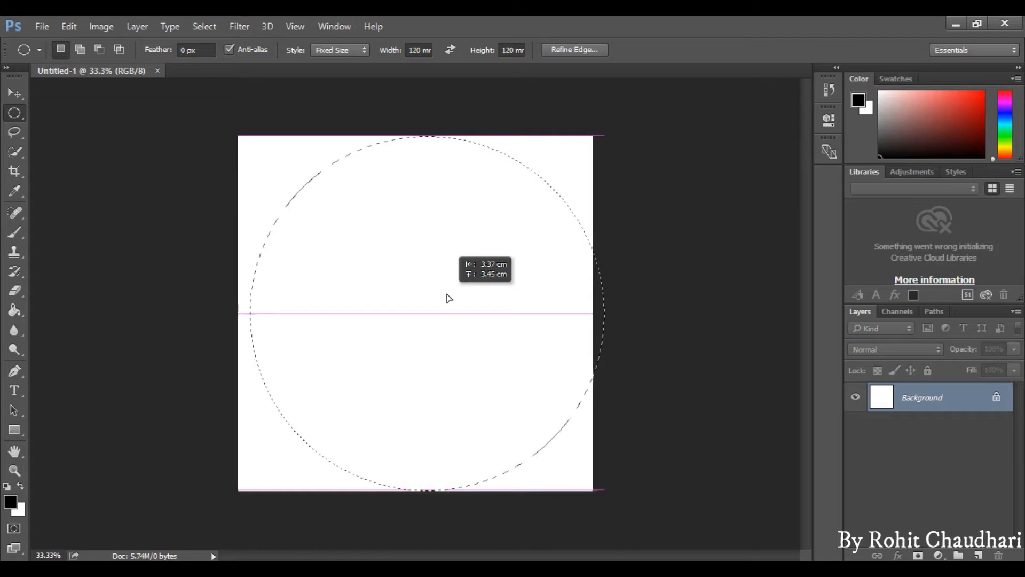
Centre the 120 mm circular selection on the canvas so it touches all four edges.
{"action": "left_click_drag", "start_coordinate": [448, 297], "coordinate": [437, 298]}
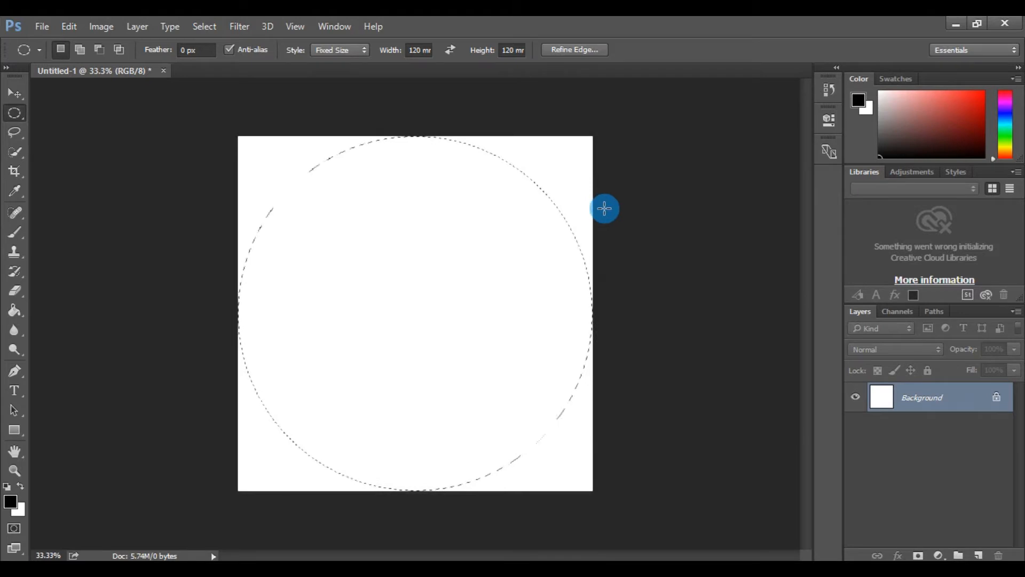
{"action": "left_click_drag", "start_coordinate": [534, 220], "coordinate": [475, 233]}
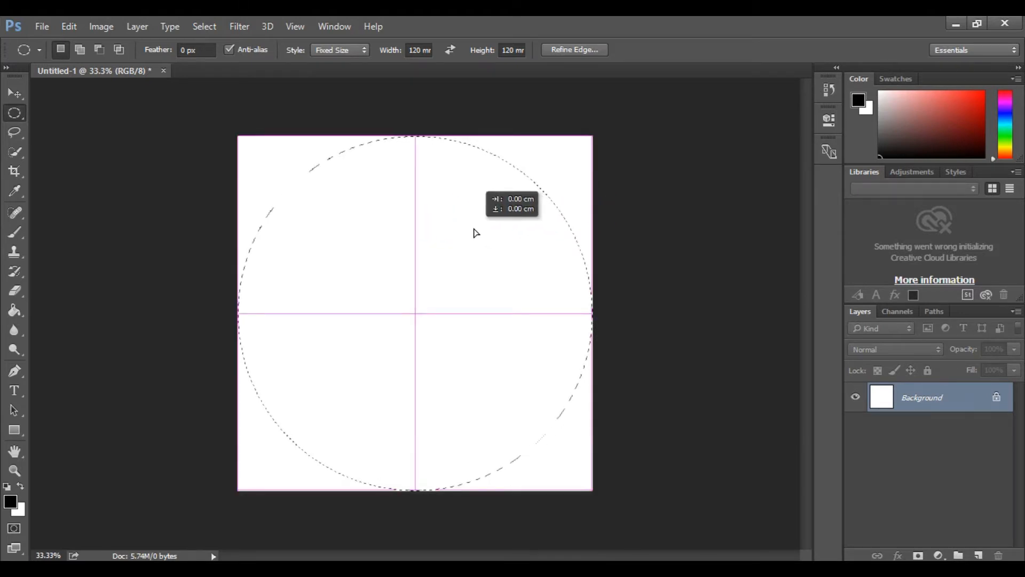
{"action": "left_click_drag", "start_coordinate": [474, 233], "coordinate": [475, 232]}
{"action": "left_click_drag", "start_coordinate": [477, 232], "coordinate": [474, 231]}
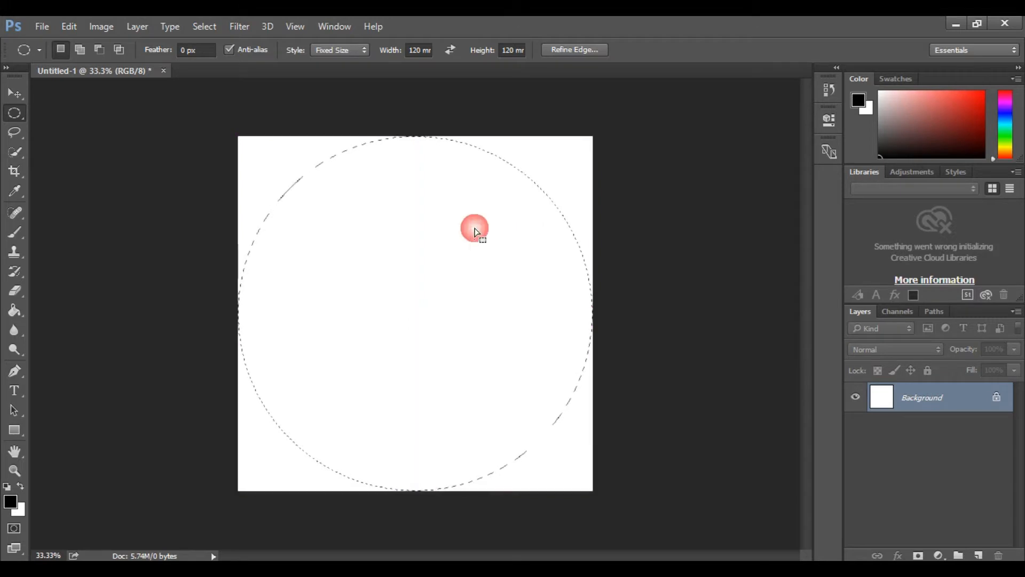
Add a vertical guide at 6 cm.
{"action": "left_click", "coordinate": [342, 27]}
{"action": "mouse_move", "coordinate": [284, 27]}
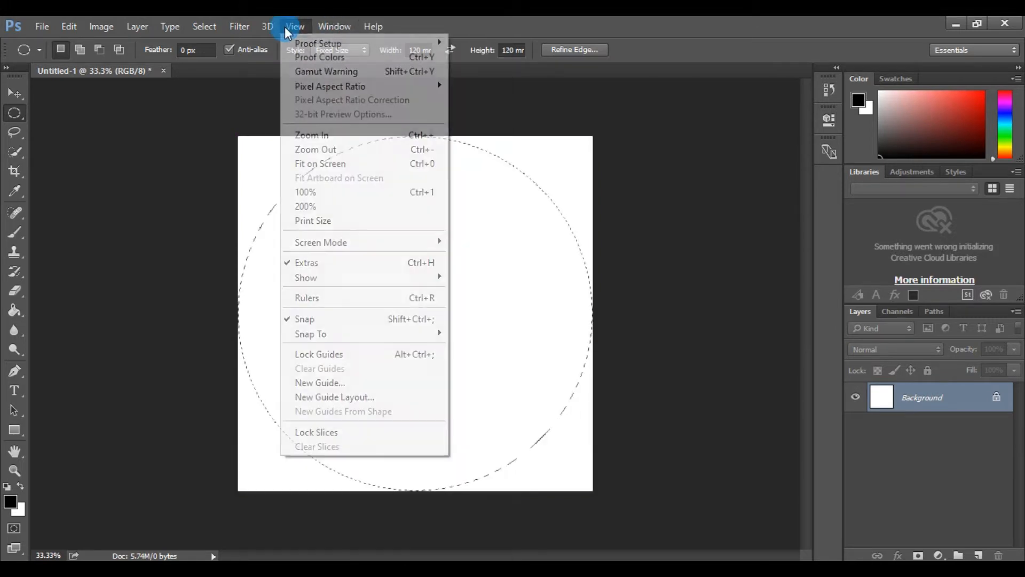
{"action": "left_click", "coordinate": [334, 382]}
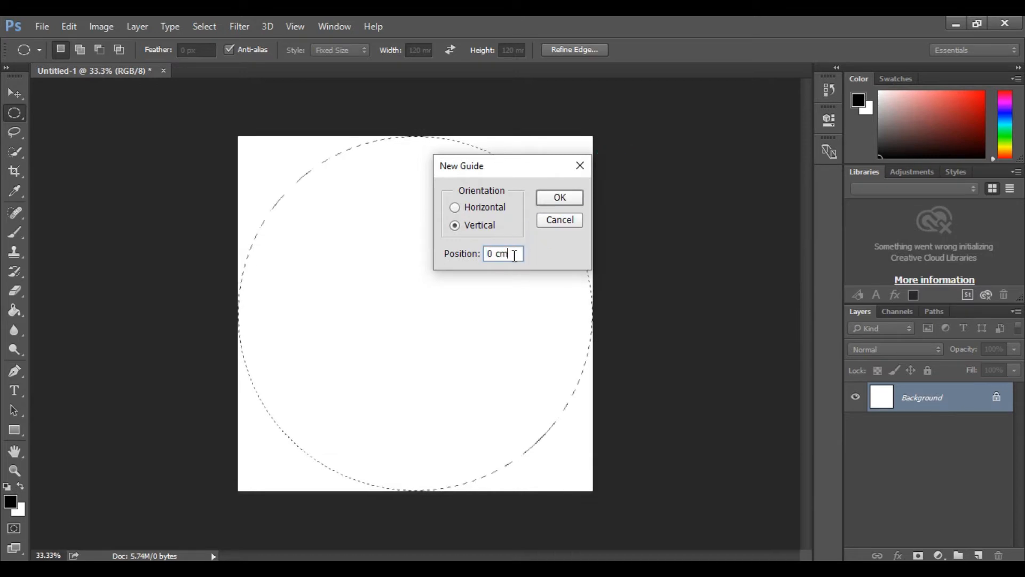
{"action": "type", "text": "6"}
{"action": "left_click", "coordinate": [565, 197]}
Add a horizontal guide at 6 cm.
{"action": "left_click", "coordinate": [287, 27]}
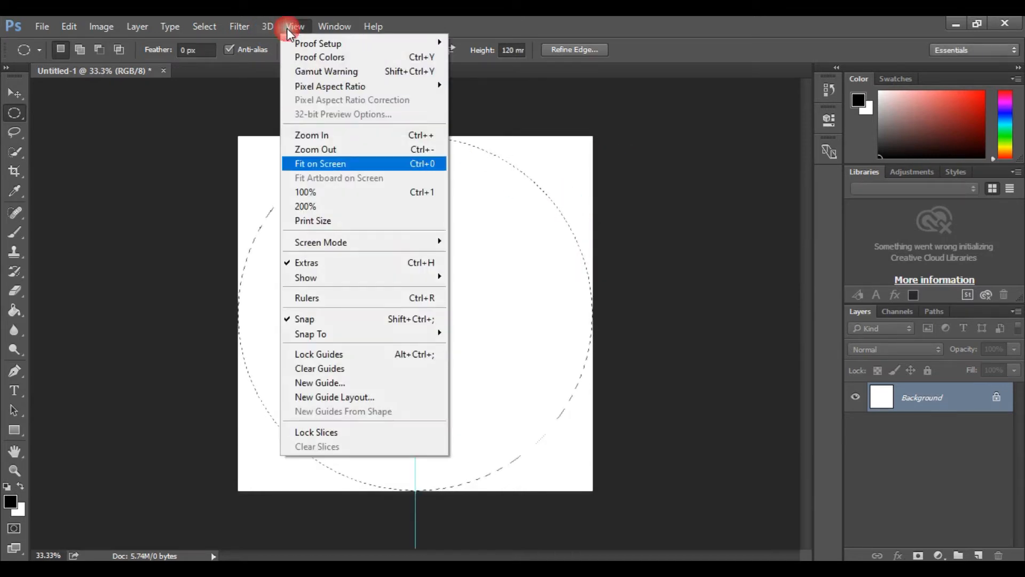
{"action": "left_click", "coordinate": [331, 382]}
{"action": "left_click", "coordinate": [457, 207]}
{"action": "left_click", "coordinate": [445, 253]}
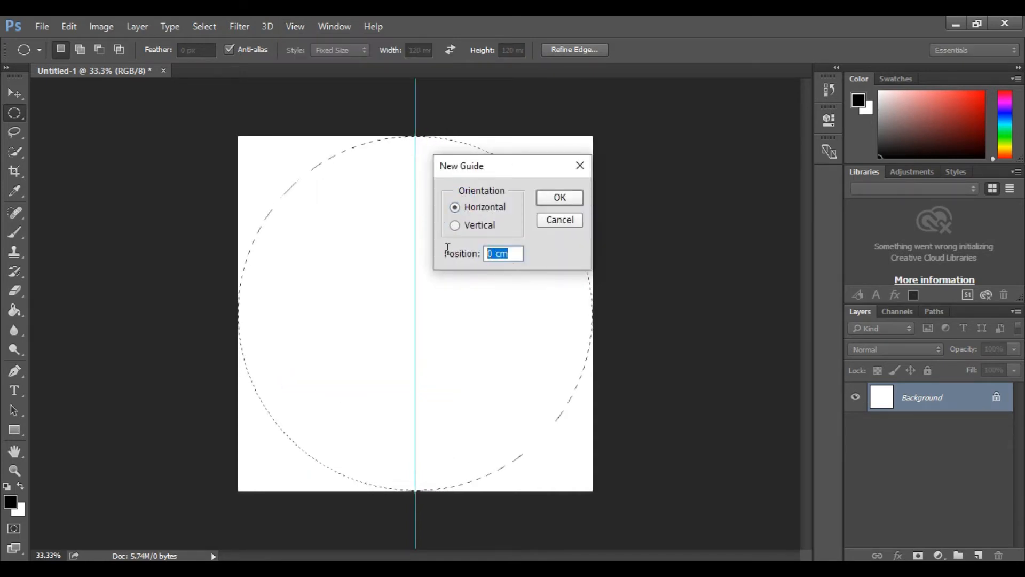
{"action": "type", "text": "6 cm"}
{"action": "key", "text": "Return"}
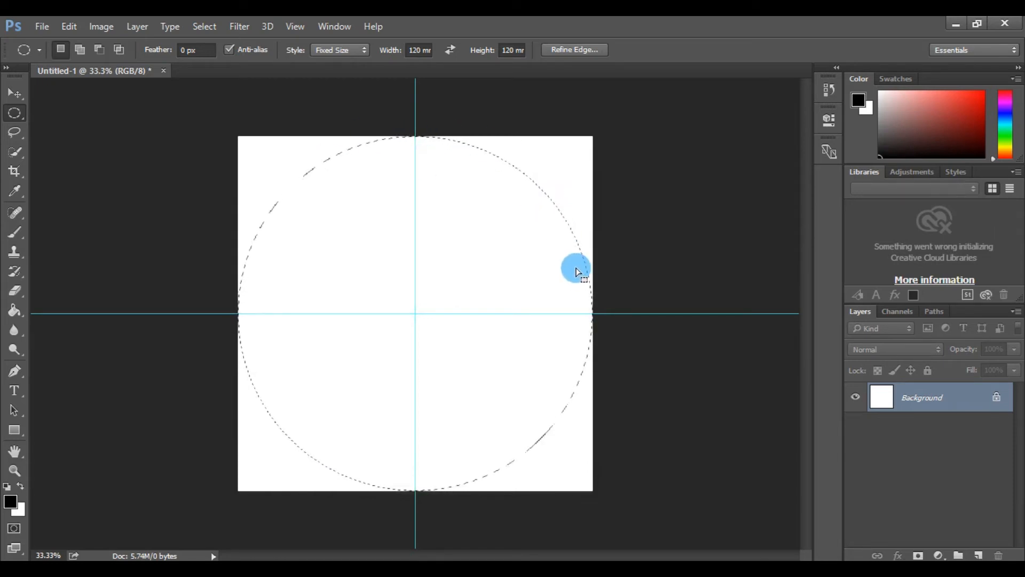
Fill the circular selection with the black foreground color on a new layer and deselect it.
{"action": "left_click", "coordinate": [978, 555]}
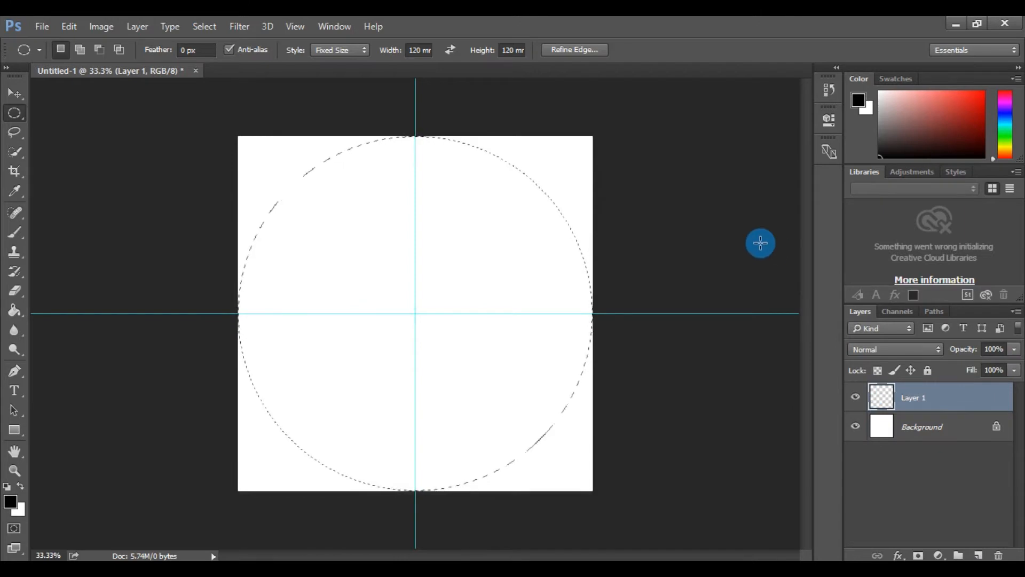
{"action": "left_click", "coordinate": [74, 27]}
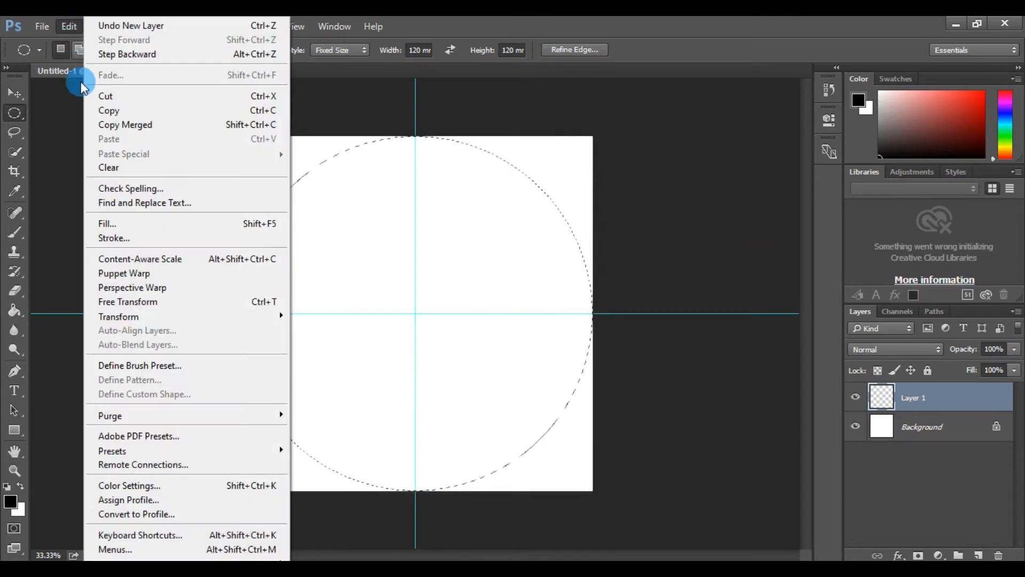
{"action": "left_click", "coordinate": [120, 223]}
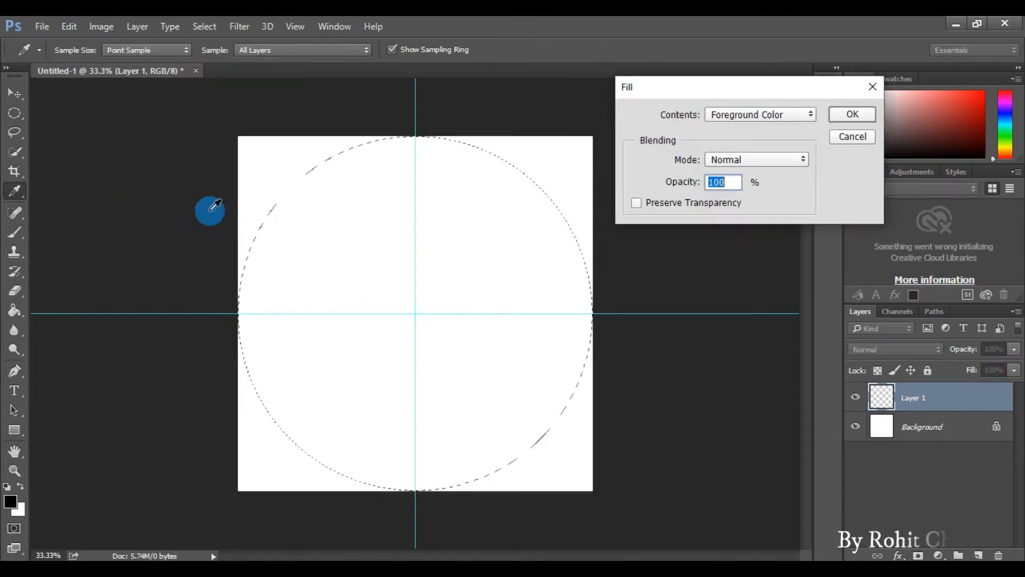
{"action": "left_click", "coordinate": [739, 113]}
{"action": "left_click", "coordinate": [737, 131]}
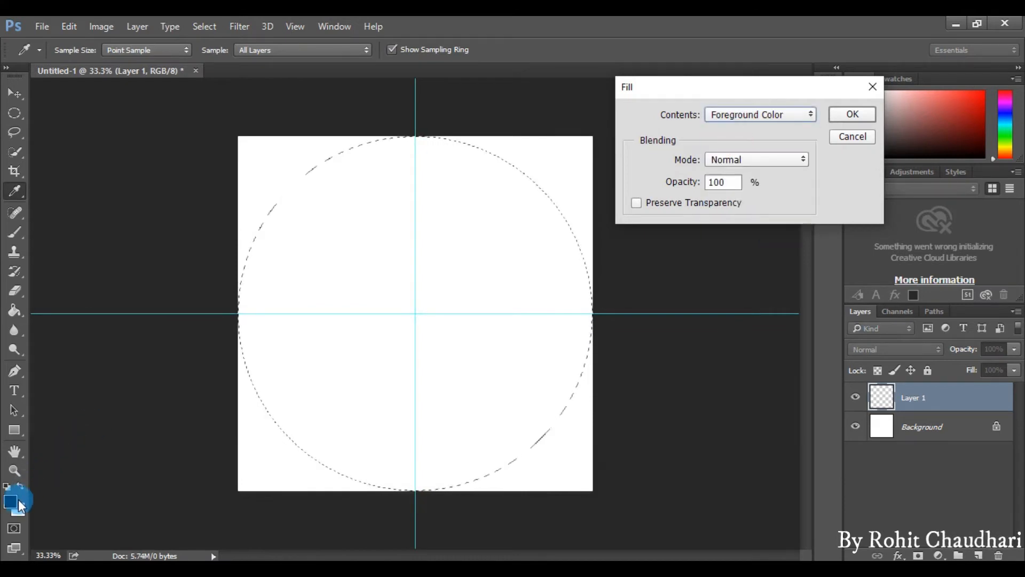
{"action": "left_click", "coordinate": [851, 113]}
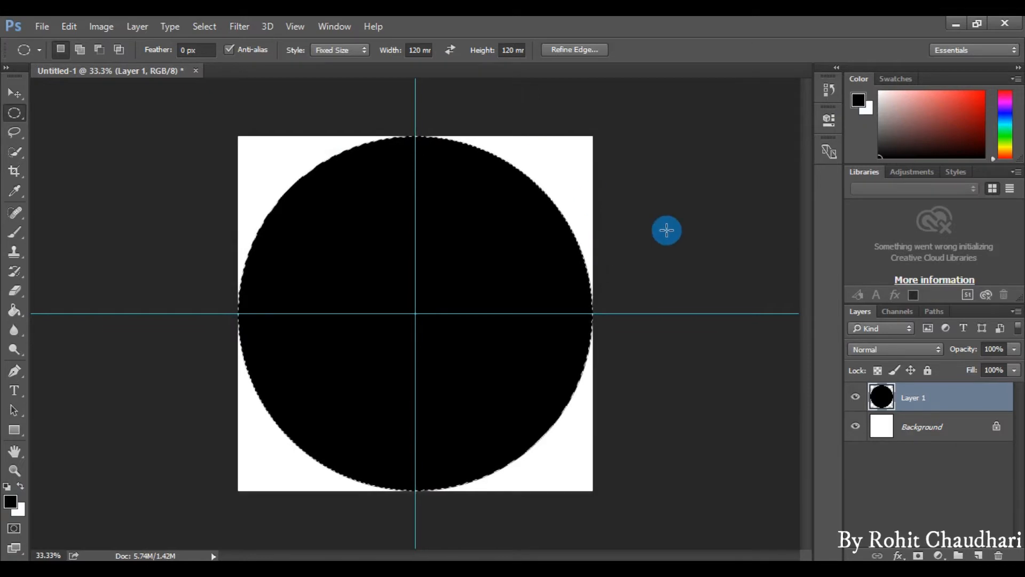
{"action": "key", "text": "ctrl+d"}
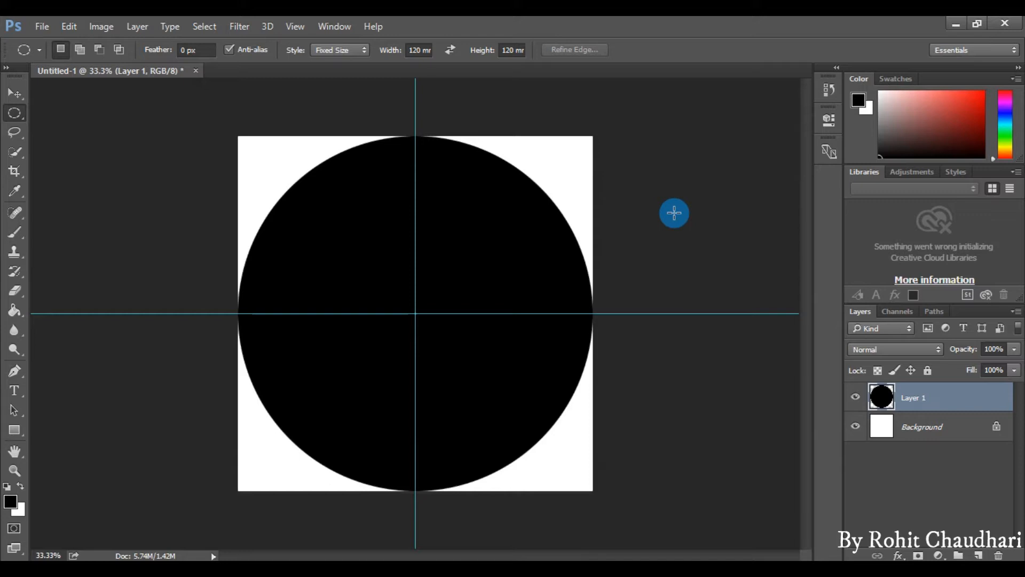
Add a new layer above the black disc and set the elliptical marquee's fixed size to 118 mm by 118 mm.
{"action": "left_click", "coordinate": [978, 556]}
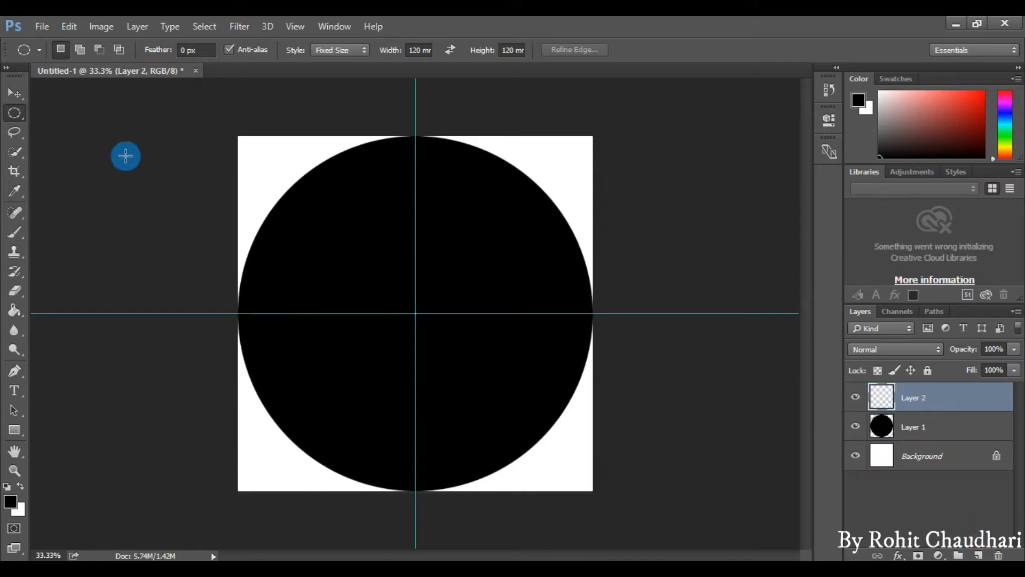
{"action": "double_click", "coordinate": [417, 50]}
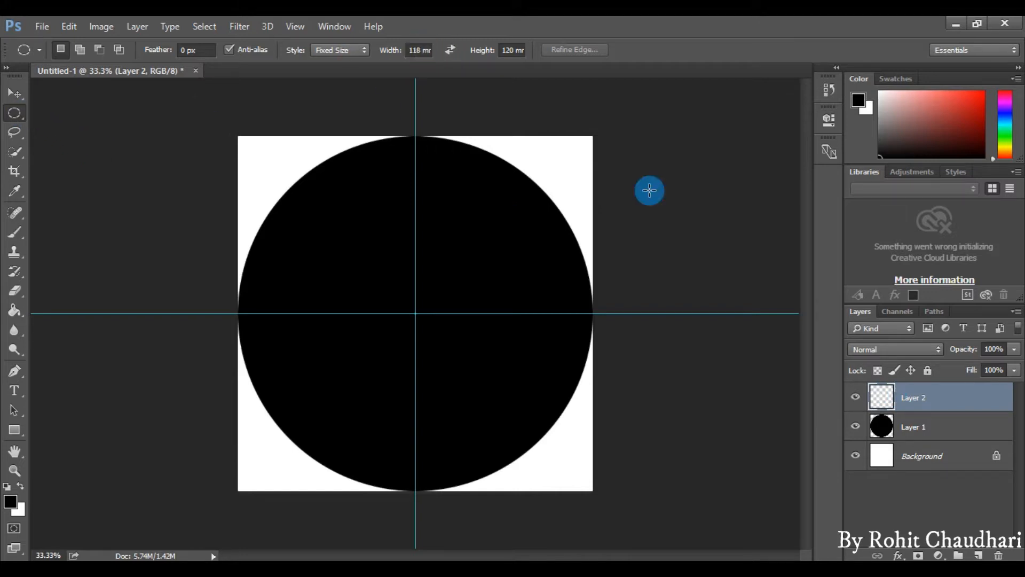
{"action": "double_click", "coordinate": [508, 50]}
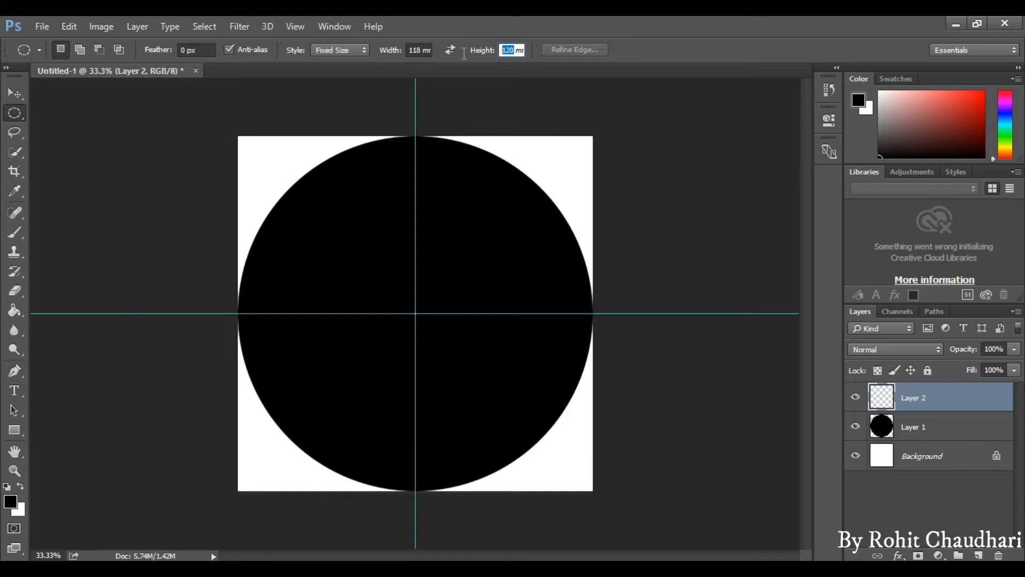
{"action": "type", "text": "118"}
{"action": "left_click", "coordinate": [551, 113]}
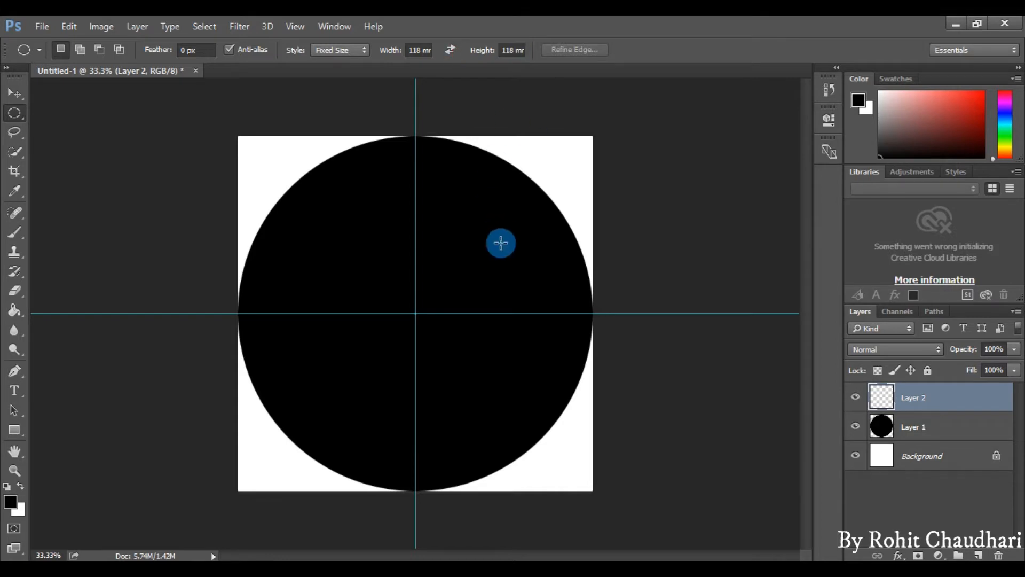
Place the 118 mm circular selection and centre it on the intersection of the two guides.
{"action": "left_click_drag", "start_coordinate": [354, 217], "coordinate": [344, 198]}
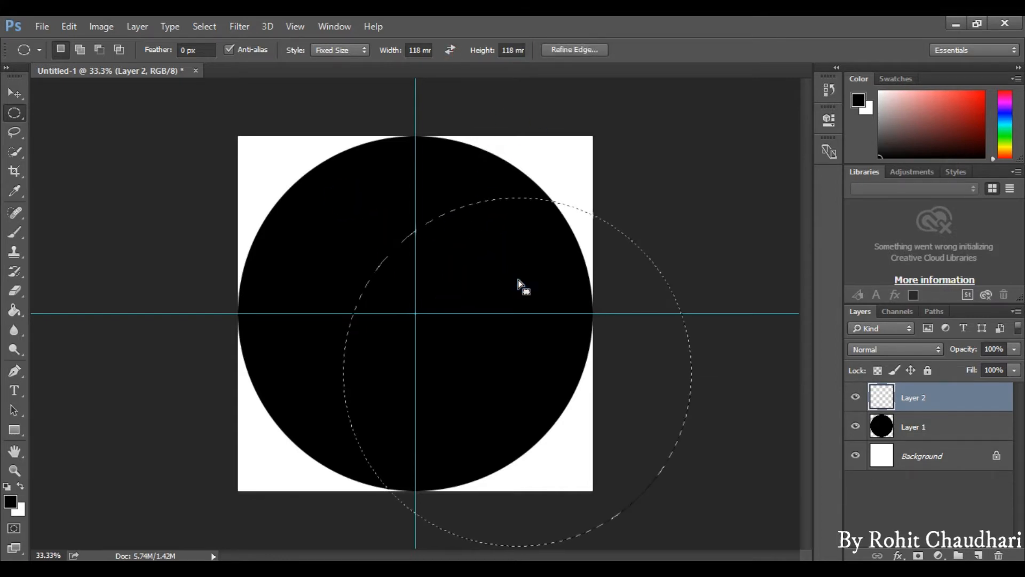
{"action": "left_click_drag", "start_coordinate": [518, 279], "coordinate": [415, 222]}
{"action": "left_click_drag", "start_coordinate": [485, 264], "coordinate": [490, 264]}
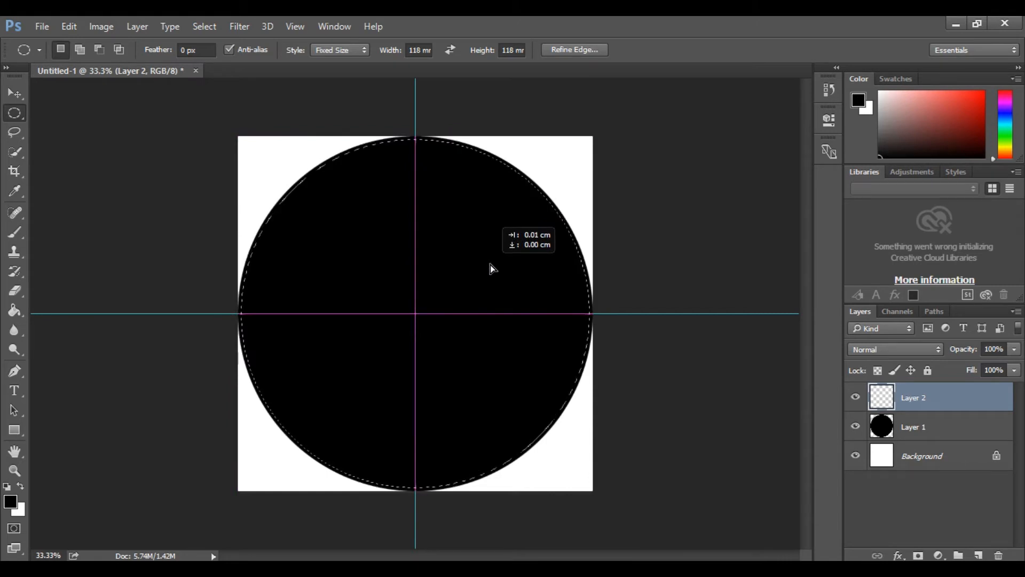
{"action": "left_click_drag", "start_coordinate": [490, 264], "coordinate": [490, 264]}
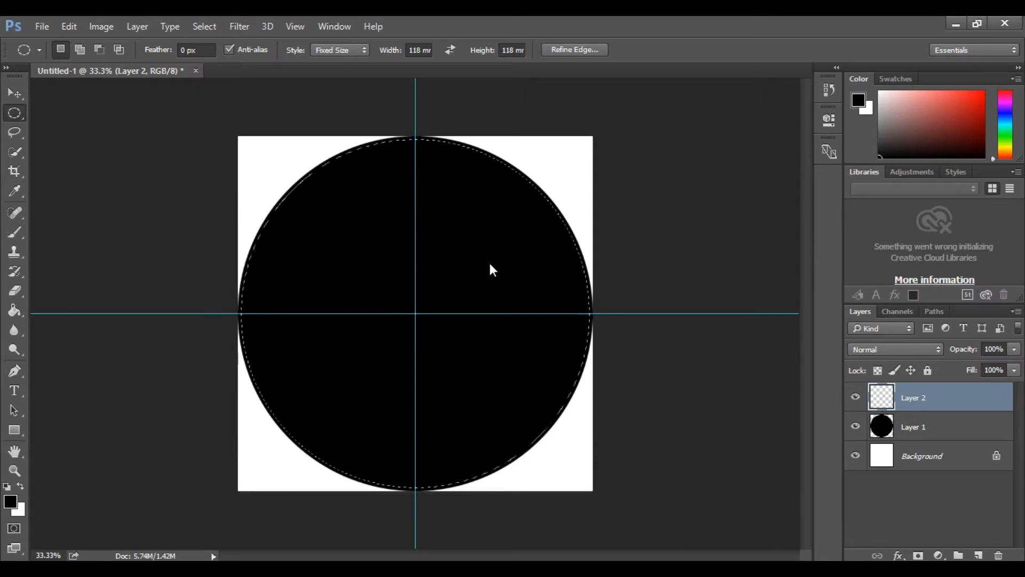
Fill the 118 mm circular selection with the white background color and deselect it.
{"action": "left_click", "coordinate": [32, 25]}
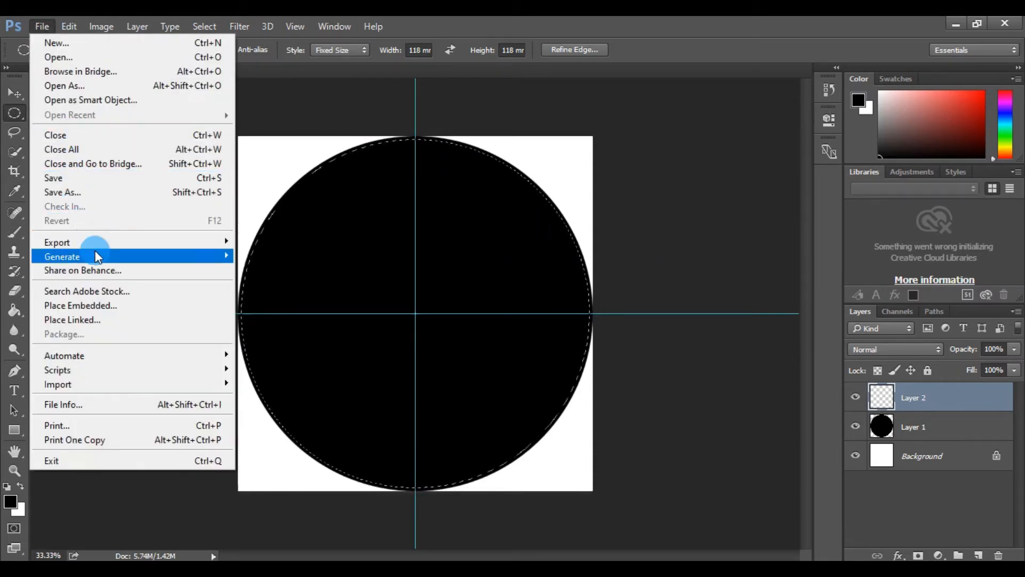
{"action": "mouse_move", "coordinate": [58, 17]}
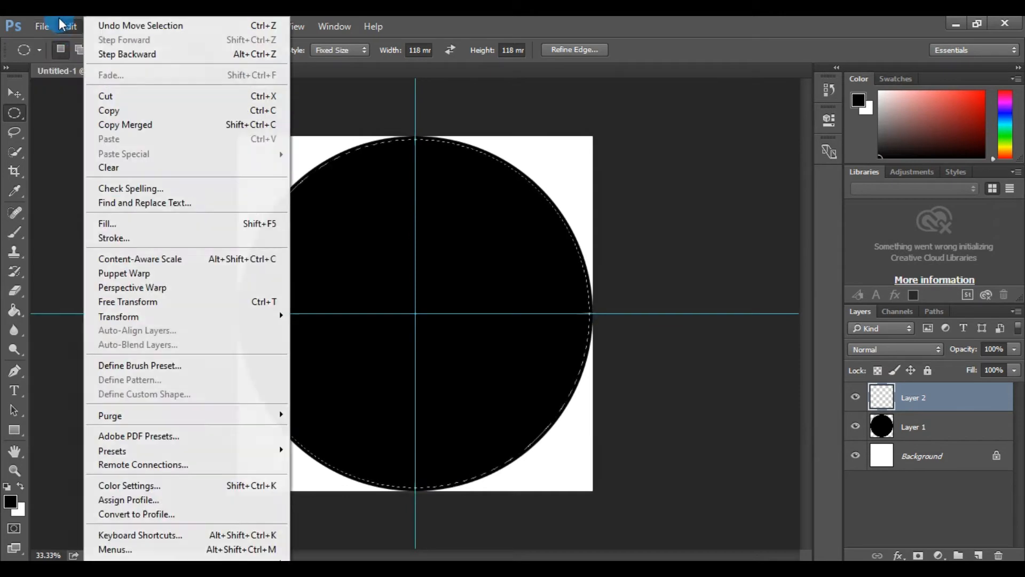
{"action": "left_click", "coordinate": [126, 224]}
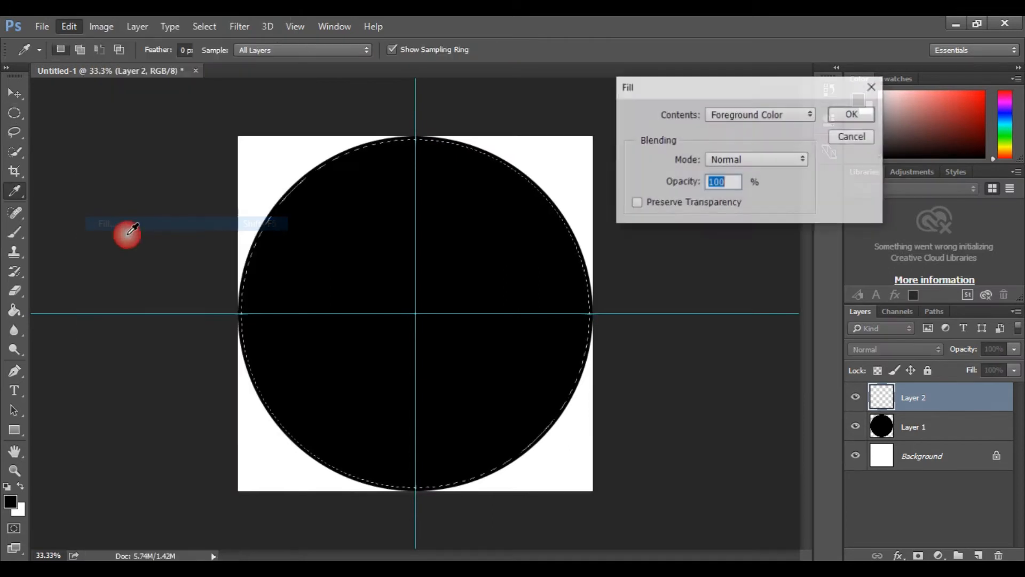
{"action": "left_click", "coordinate": [758, 115]}
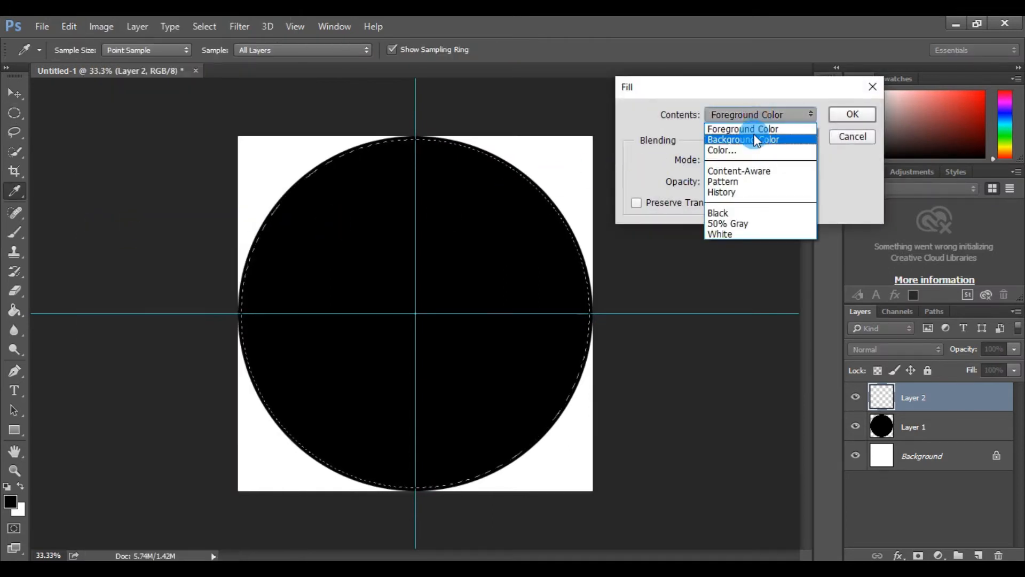
{"action": "left_click", "coordinate": [753, 140]}
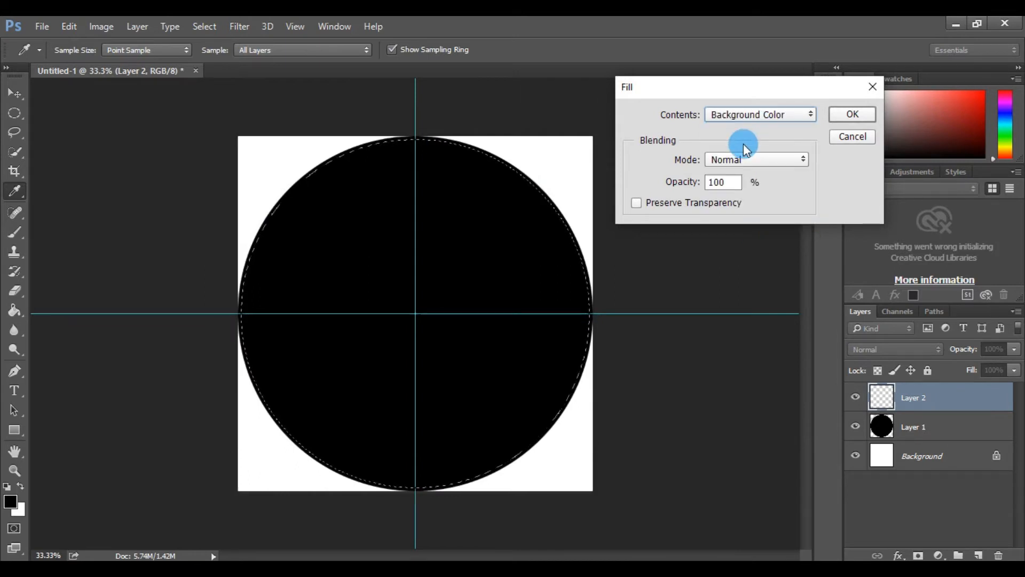
{"action": "left_click", "coordinate": [849, 115]}
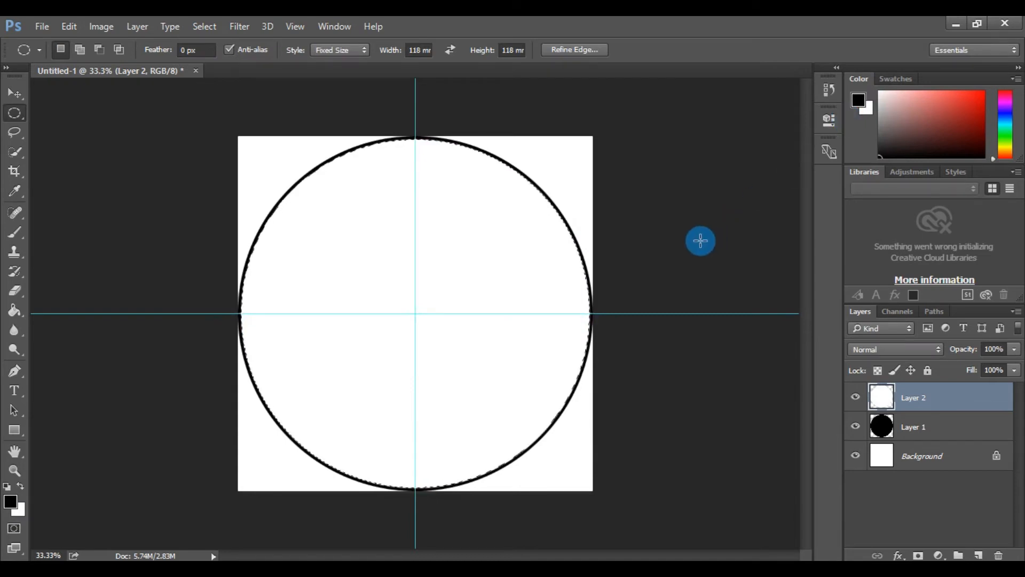
{"action": "left_click", "coordinate": [701, 241]}
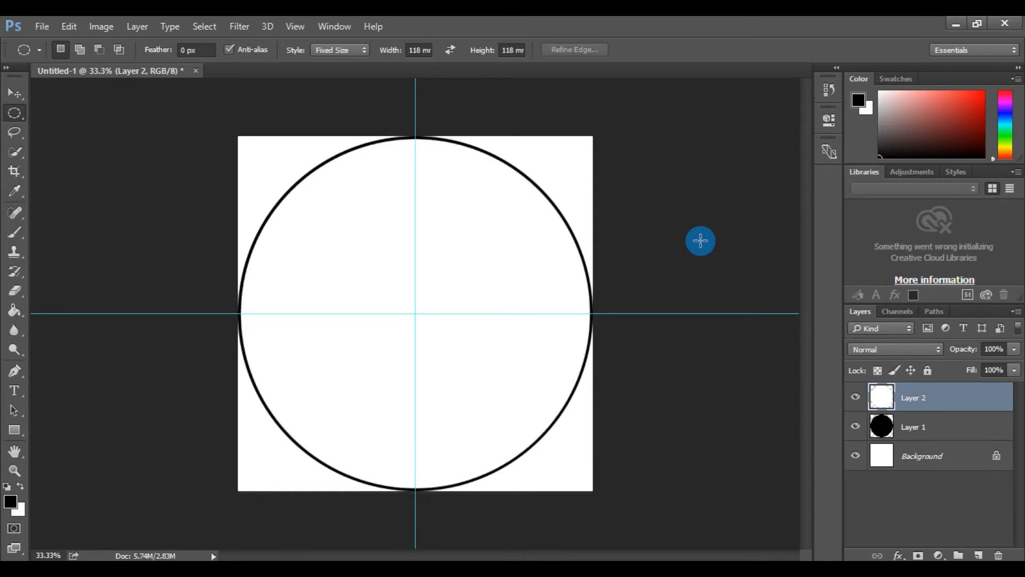
Add another new layer and make a 15 mm by 15 mm circular selection centred on the guide intersection.
{"action": "left_click", "coordinate": [977, 555]}
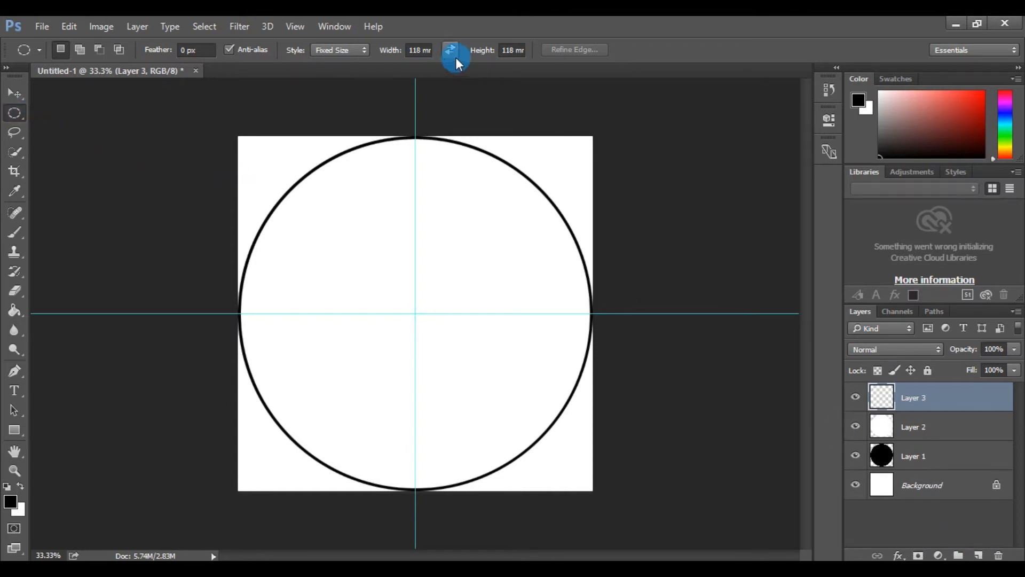
{"action": "left_click", "coordinate": [411, 47]}
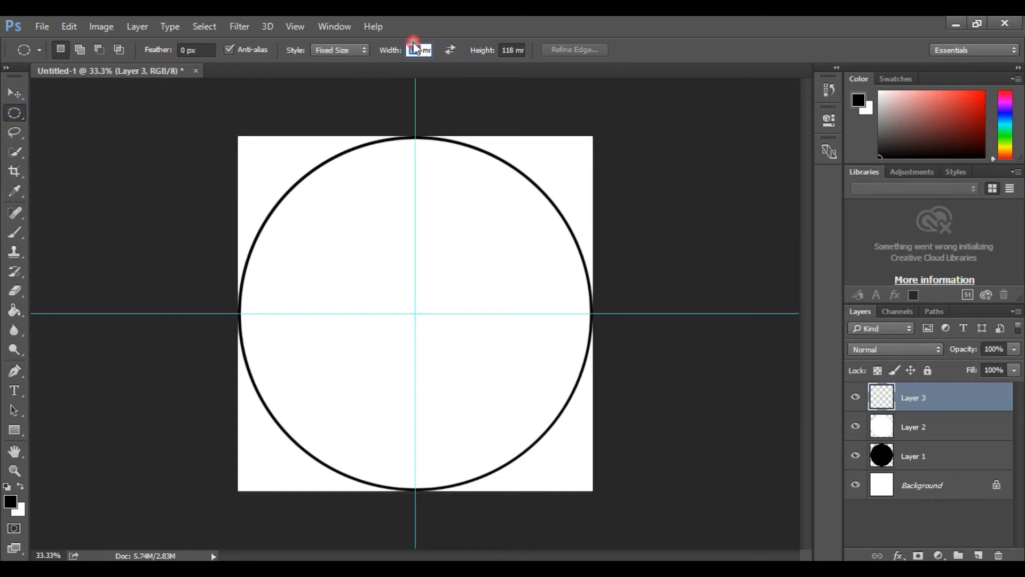
{"action": "double_click", "coordinate": [415, 48]}
{"action": "type", "text": "15"}
{"action": "key", "text": "Return"}
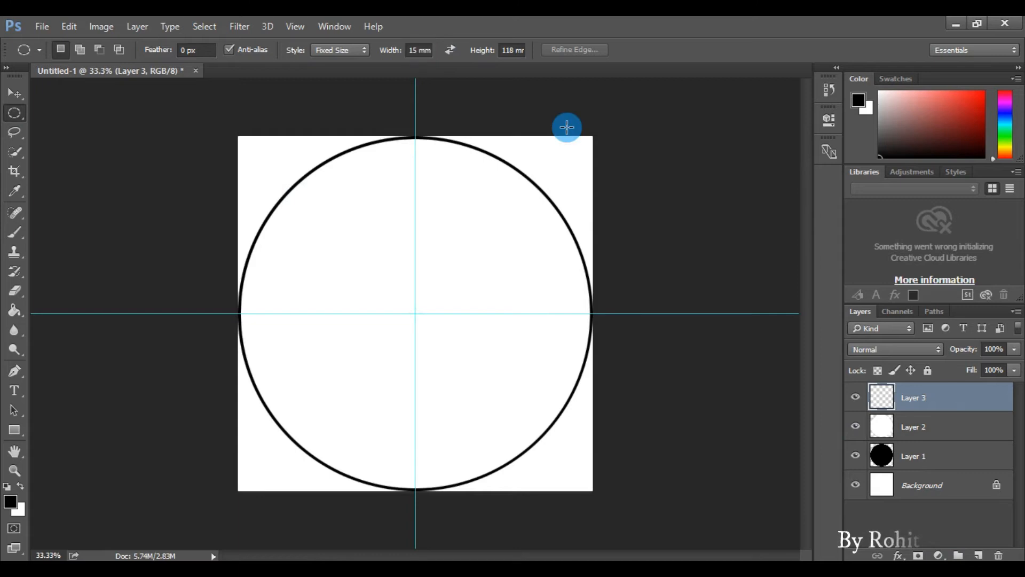
{"action": "double_click", "coordinate": [513, 50]}
{"action": "left_click", "coordinate": [496, 52]}
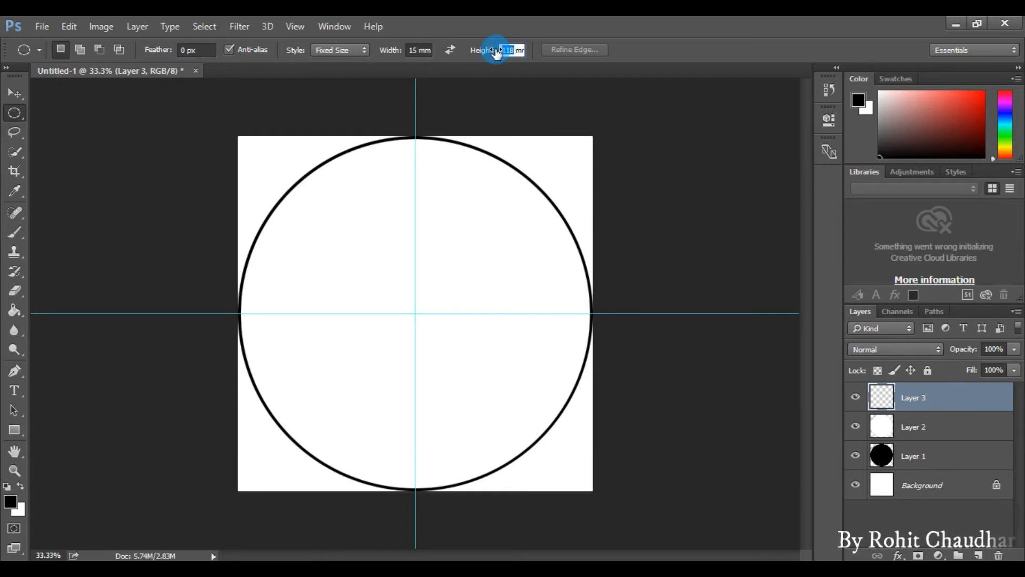
{"action": "left_click", "coordinate": [416, 299]}
{"action": "left_click_drag", "start_coordinate": [446, 322], "coordinate": [428, 334]}
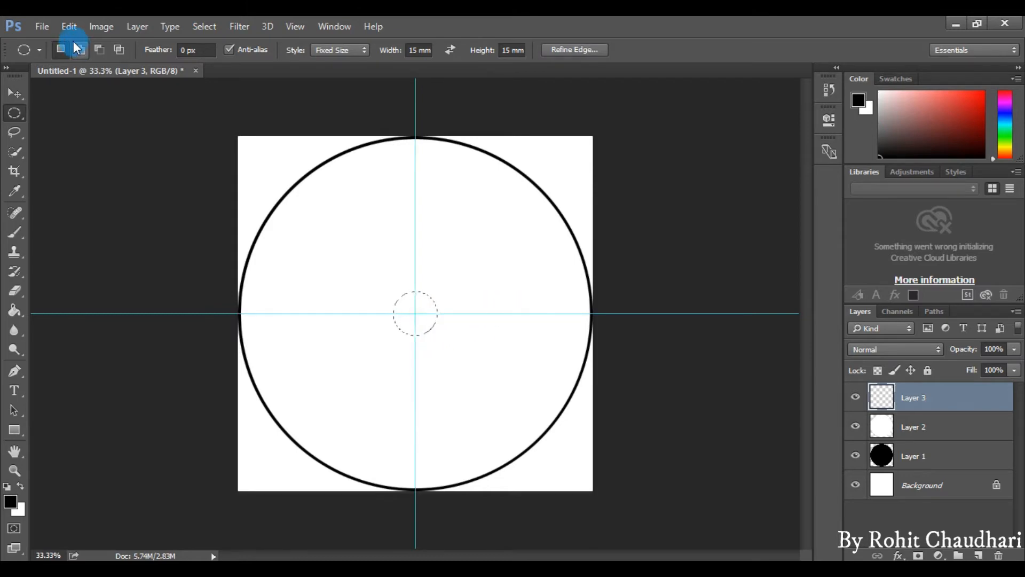
Fill the 15 mm circular selection with the black foreground color at 100% opacity and deselect it.
{"action": "left_click", "coordinate": [42, 26]}
{"action": "left_click", "coordinate": [136, 222]}
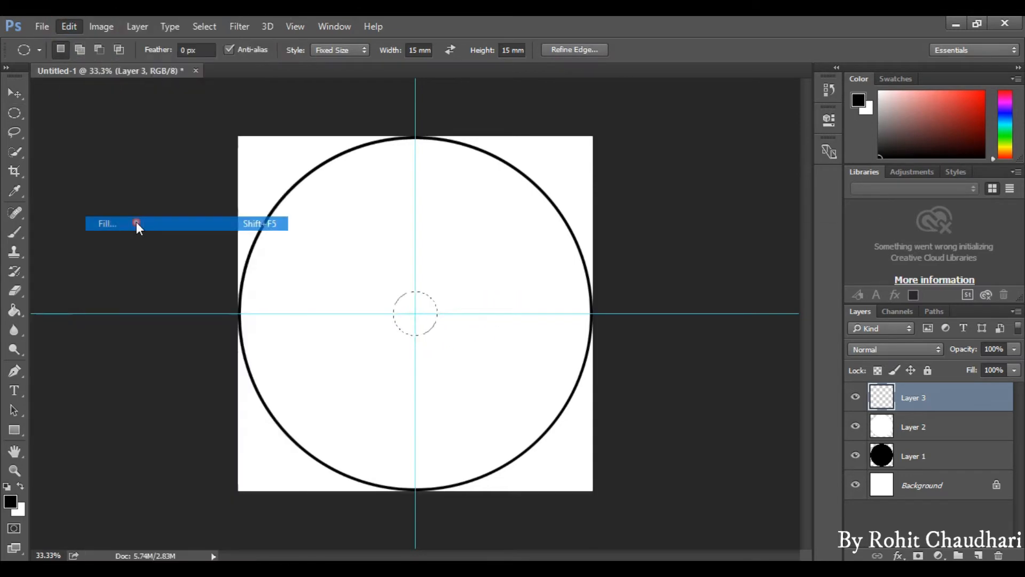
{"action": "left_click", "coordinate": [777, 109]}
{"action": "left_click", "coordinate": [773, 126]}
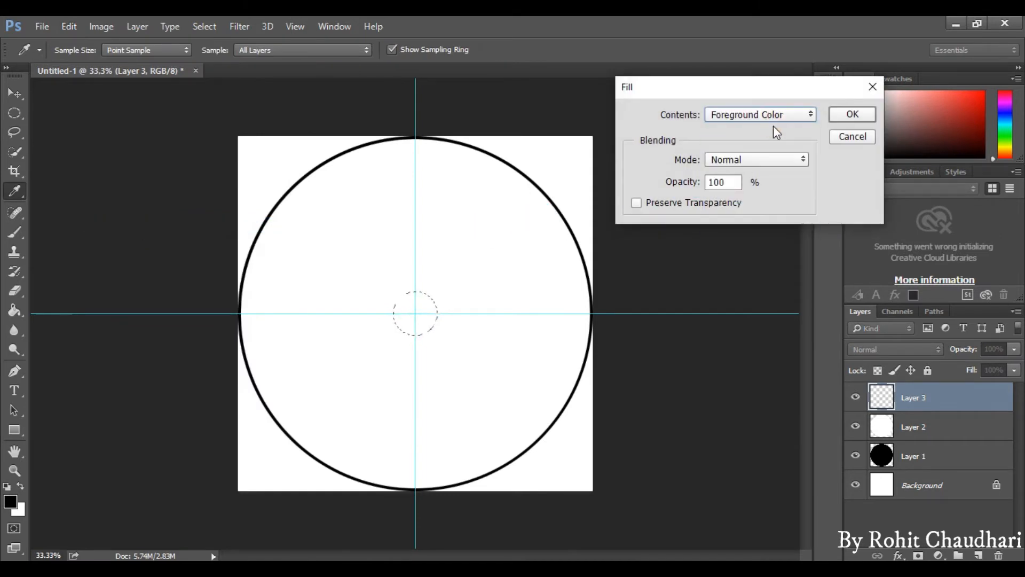
{"action": "key", "text": "Return"}
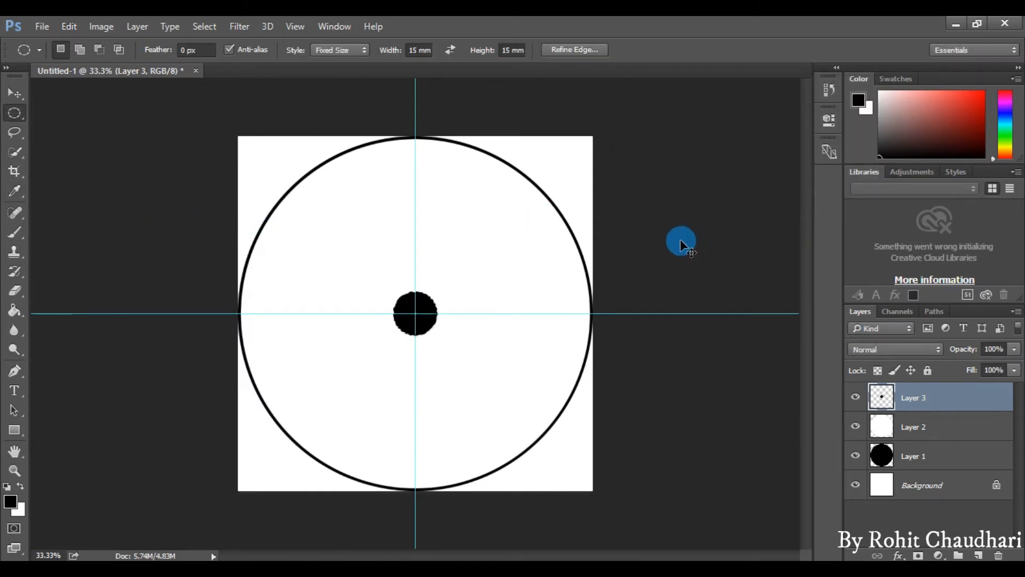
{"action": "left_click", "coordinate": [680, 244]}
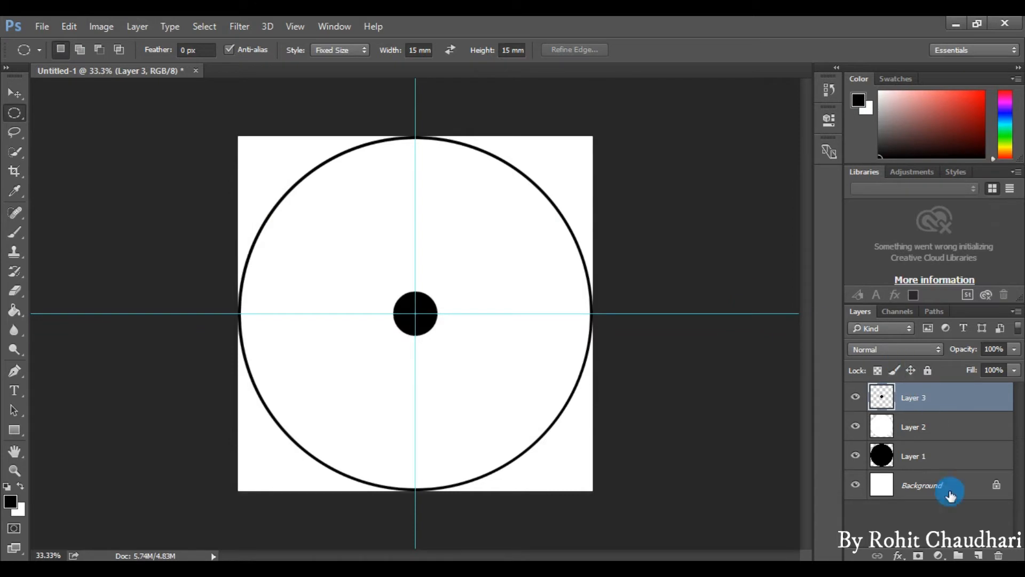
Add a new layer above the 15 mm circle and set the elliptical marquee's fixed size to 25 mm by 25 mm.
{"action": "left_click", "coordinate": [982, 556]}
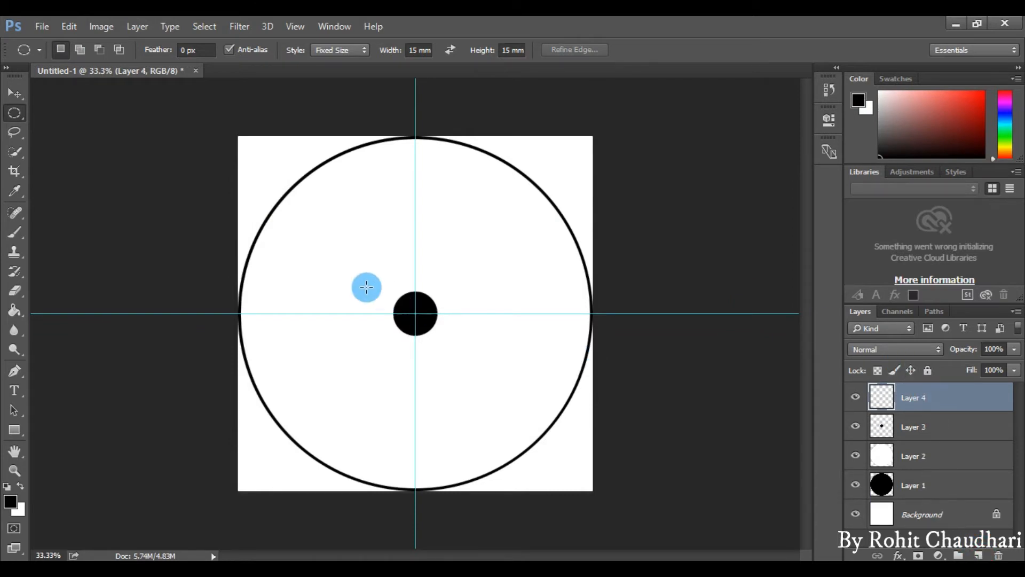
{"action": "left_click", "coordinate": [420, 51]}
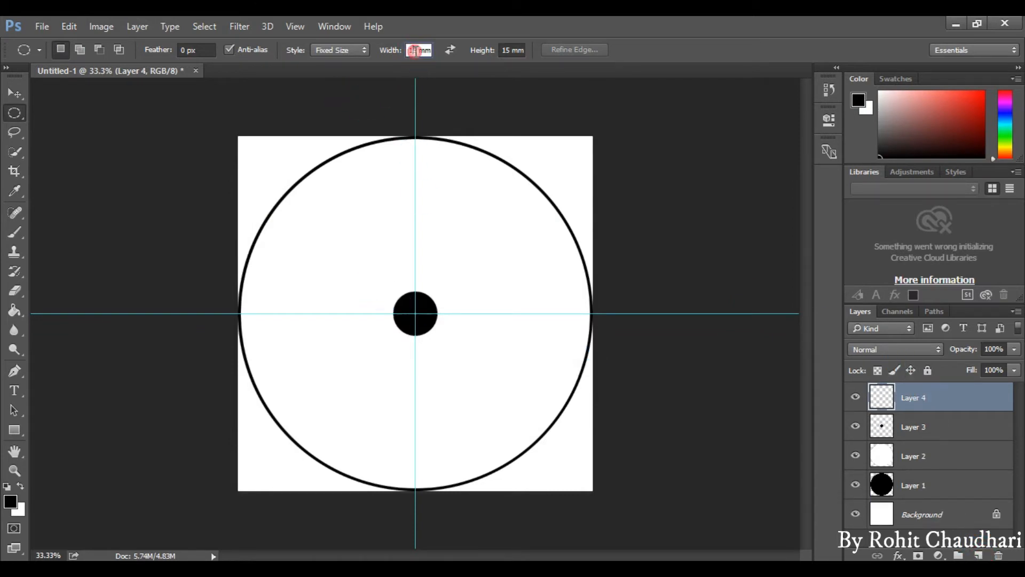
{"action": "double_click", "coordinate": [415, 51]}
{"action": "type", "text": "2"}
{"action": "key", "text": "Return"}
{"action": "left_click", "coordinate": [510, 50]}
{"action": "type", "text": "25"}
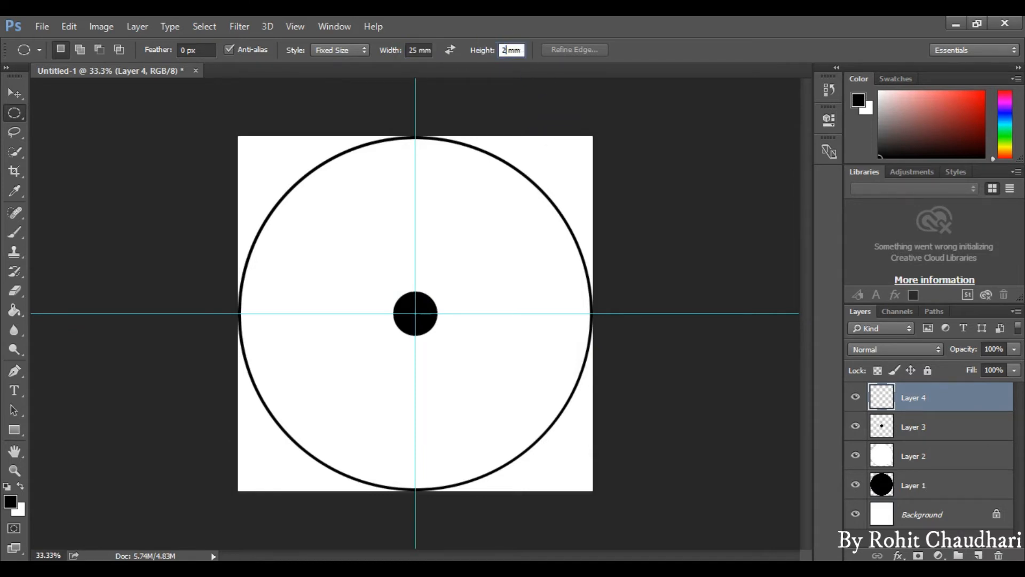
{"action": "key", "text": "Return"}
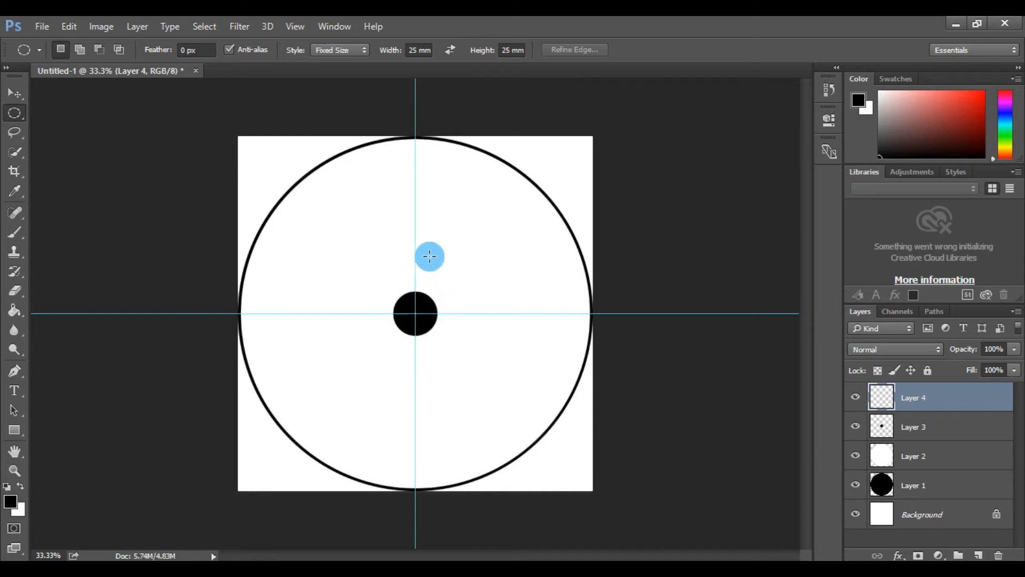
Place the 25 mm circular selection and centre it on the intersection of the two guides.
{"action": "left_click", "coordinate": [439, 197]}
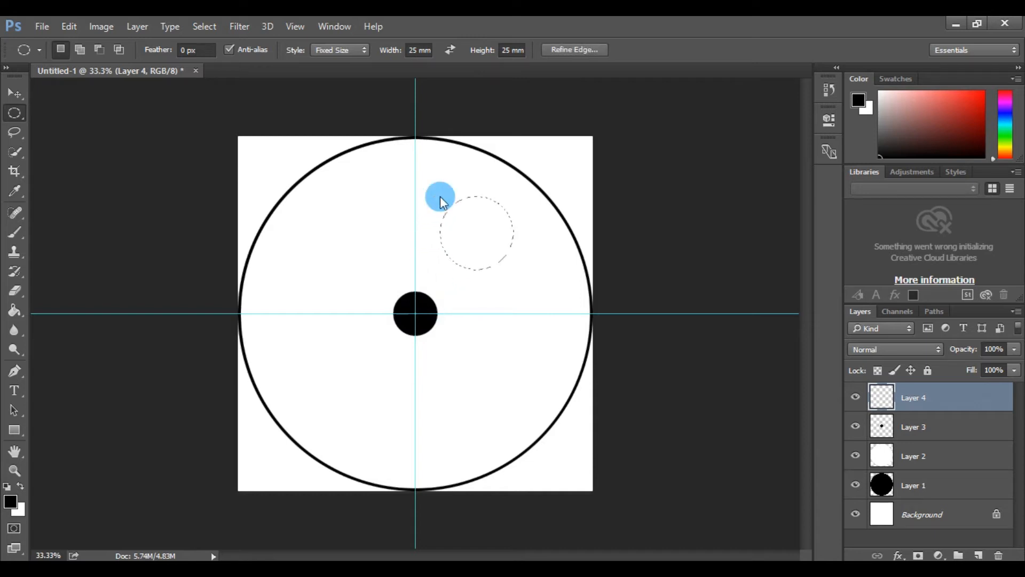
{"action": "left_click_drag", "start_coordinate": [490, 247], "coordinate": [429, 335]}
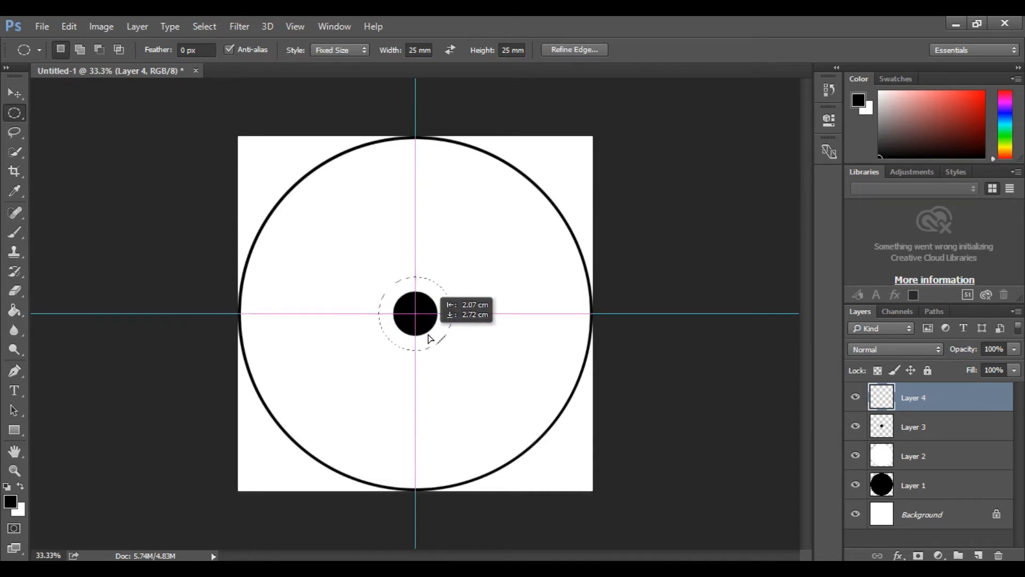
{"action": "left_click_drag", "start_coordinate": [430, 338], "coordinate": [426, 336]}
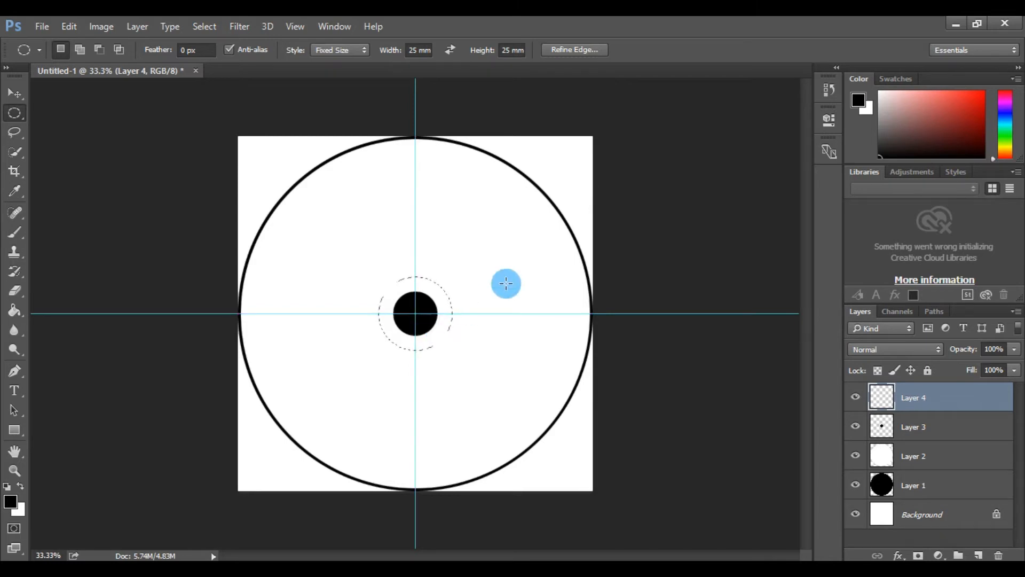
Fill the 25 mm circular selection with the black foreground color and deselect it.
{"action": "left_click", "coordinate": [69, 26]}
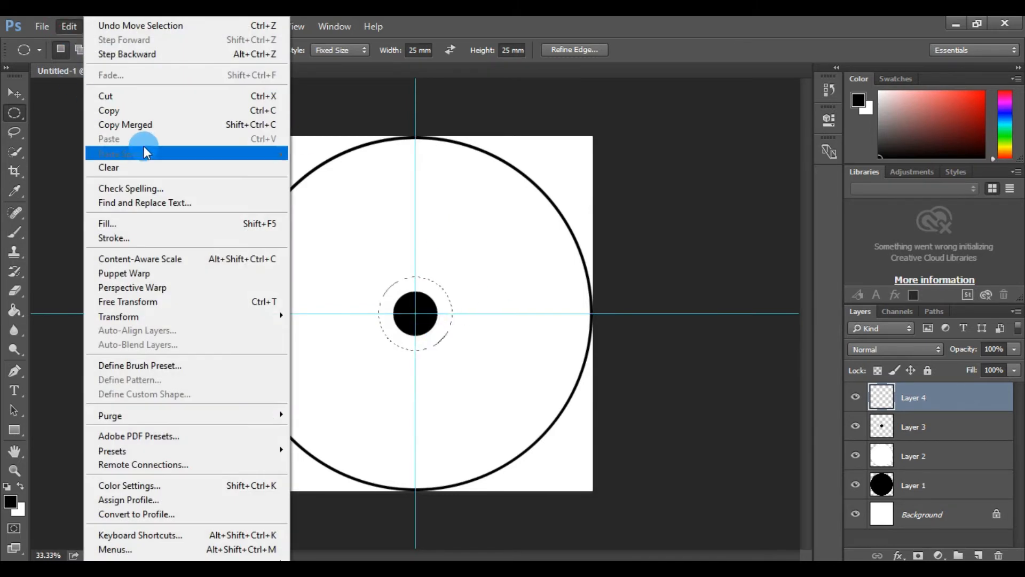
{"action": "left_click", "coordinate": [149, 223]}
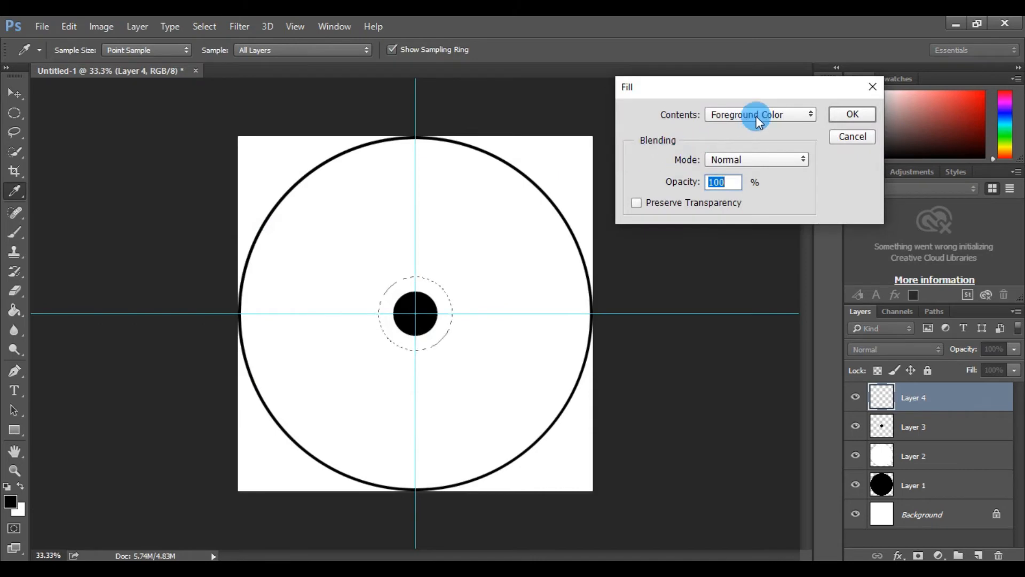
{"action": "left_click", "coordinate": [756, 117]}
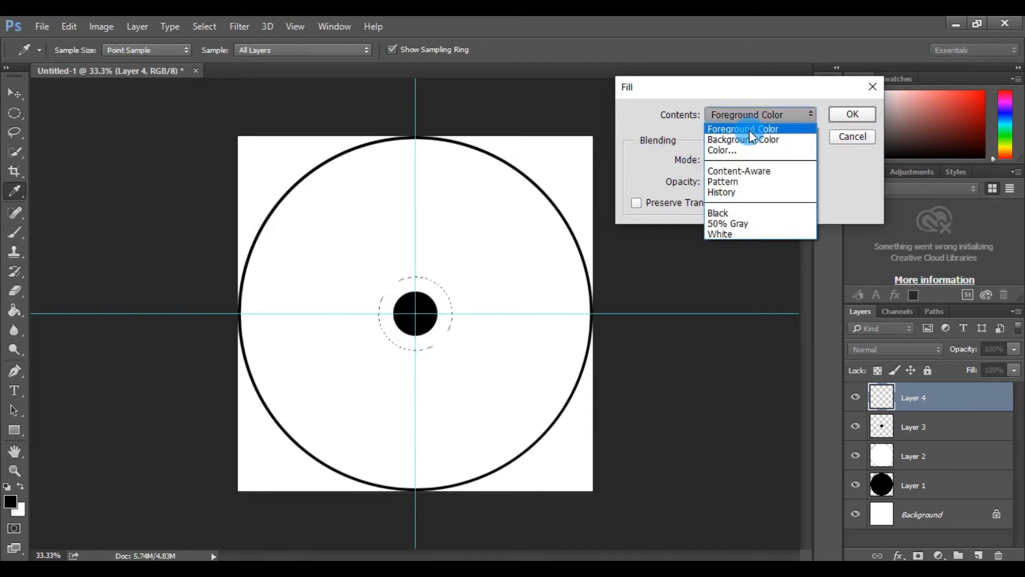
{"action": "left_click", "coordinate": [749, 131]}
{"action": "left_click", "coordinate": [854, 113]}
{"action": "key", "text": "m"}
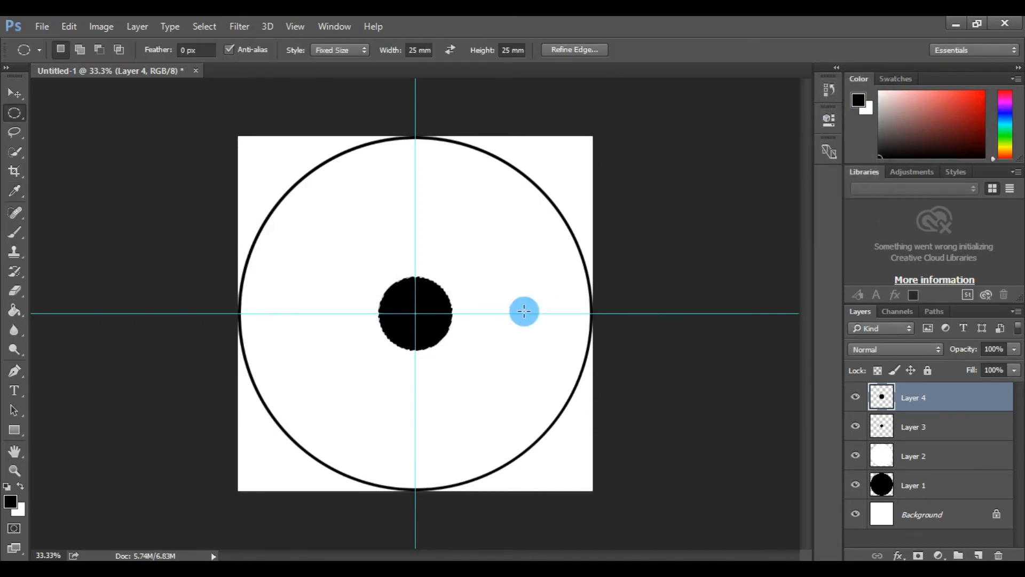
{"action": "key", "text": "ctrl+d"}
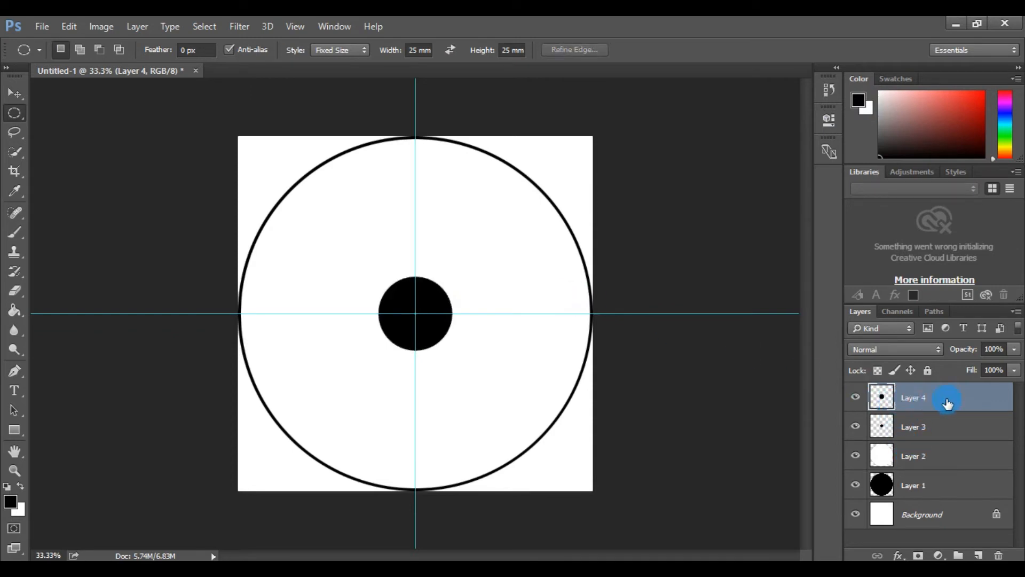
Lower the 25 mm circle layer's opacity to 20% and deselect all layers with the Move tool.
{"action": "left_click", "coordinate": [1014, 349]}
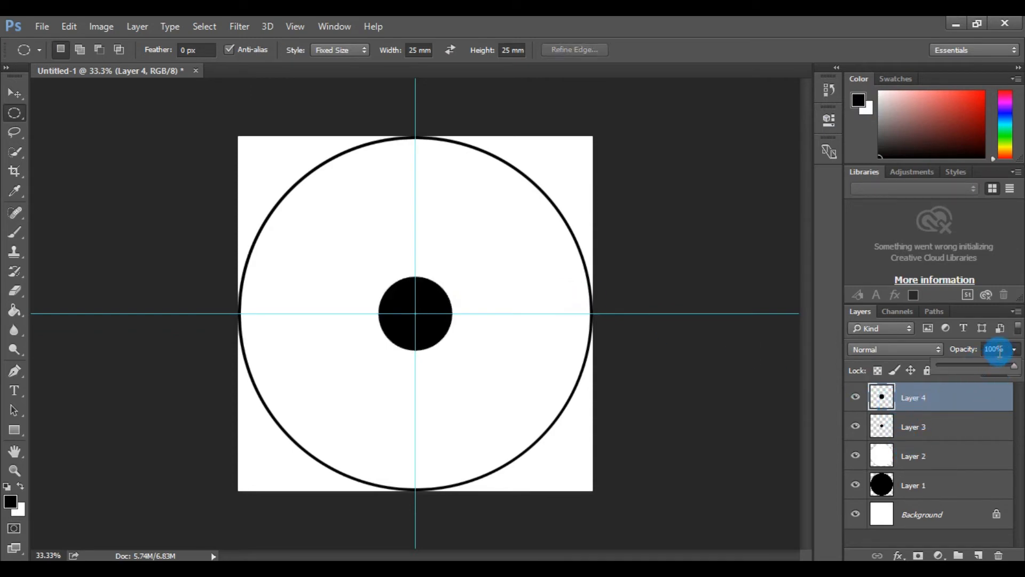
{"action": "left_click", "coordinate": [999, 349]}
{"action": "type", "text": "20"}
{"action": "key", "text": "Return"}
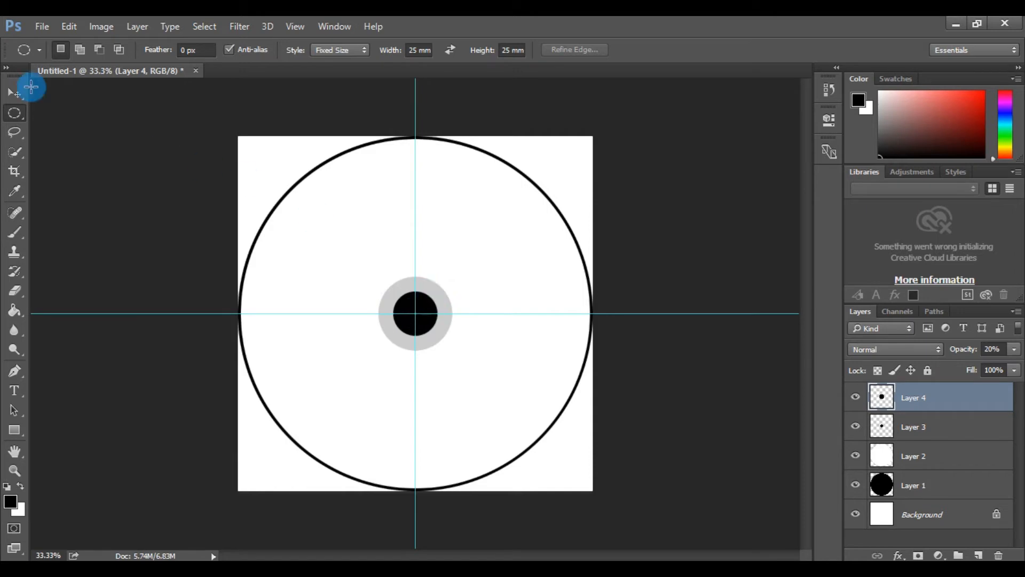
{"action": "left_click", "coordinate": [14, 92]}
{"action": "left_click", "coordinate": [685, 201]}
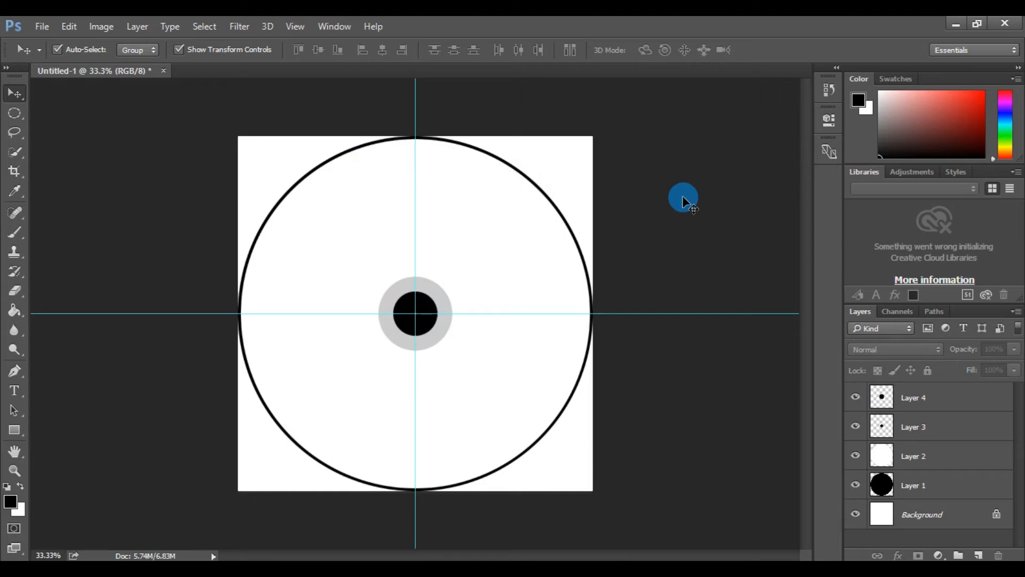
Place the image 4.jpg from the background images folder as an embedded object.
{"action": "left_click", "coordinate": [43, 26]}
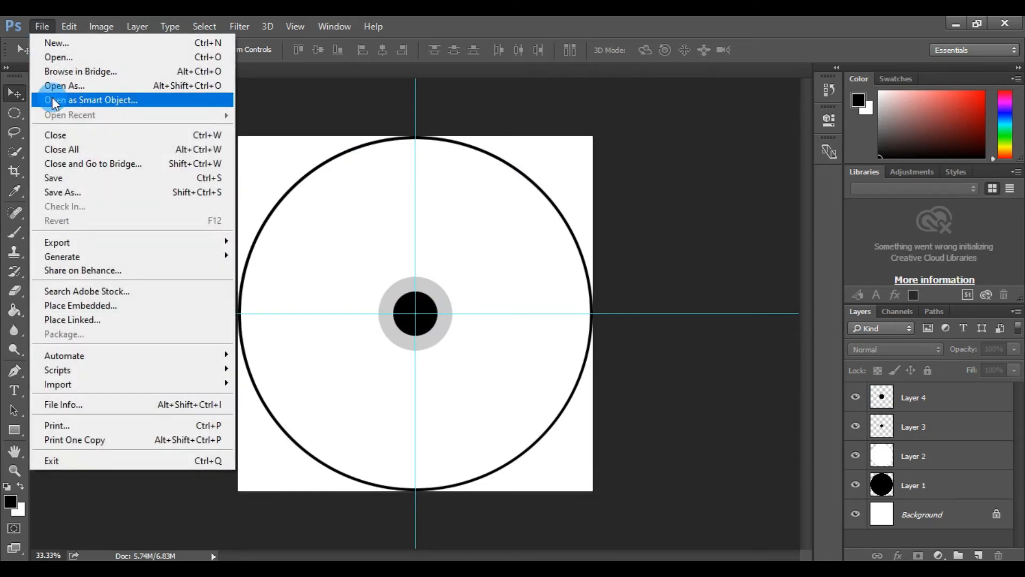
{"action": "left_click", "coordinate": [87, 305]}
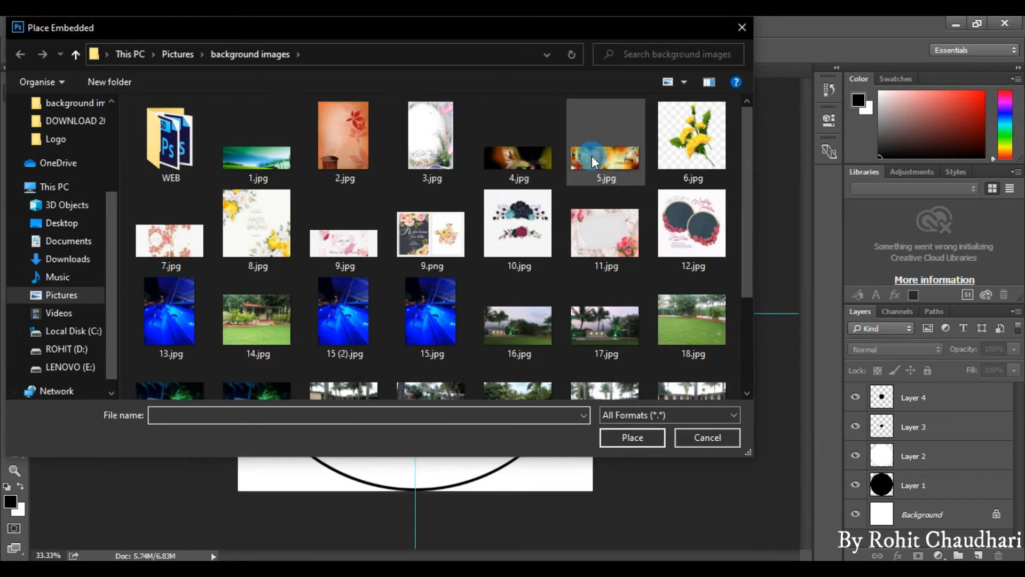
{"action": "left_click", "coordinate": [520, 161]}
{"action": "left_click", "coordinate": [624, 434]}
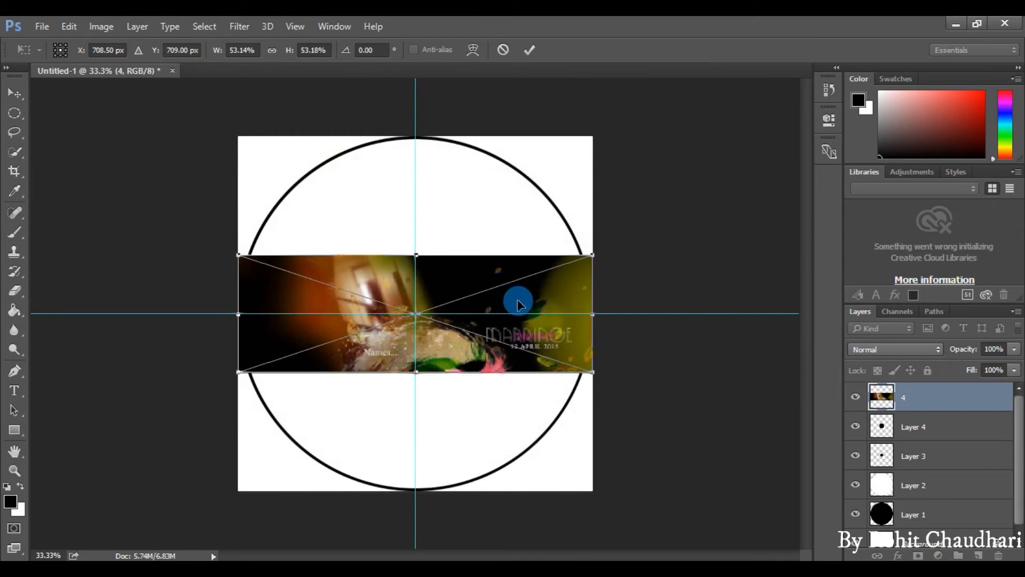
Scale the placed image to about 162%, position it to cover the whole canvas, and commit the transform.
{"action": "left_click_drag", "start_coordinate": [553, 303], "coordinate": [303, 158]}
{"action": "left_click_drag", "start_coordinate": [336, 231], "coordinate": [1022, 472]}
{"action": "left_click_drag", "start_coordinate": [536, 226], "coordinate": [616, 230]}
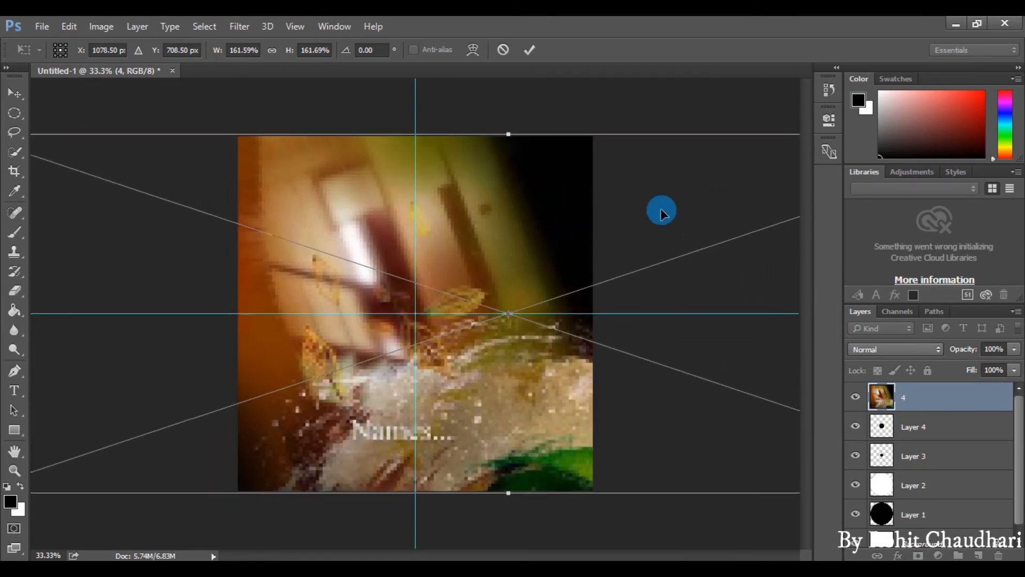
{"action": "left_click", "coordinate": [530, 50]}
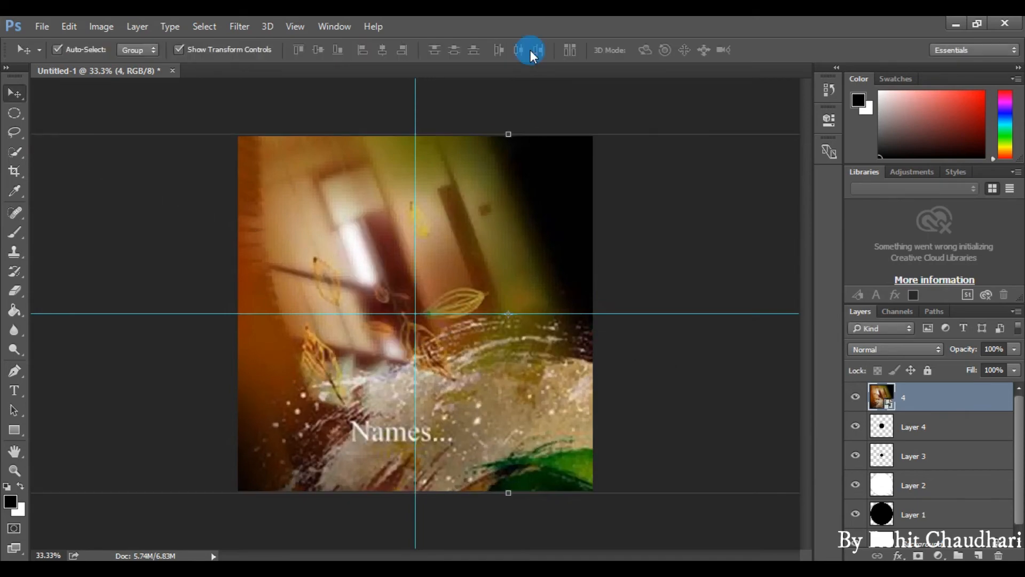
Move the image layer directly above Layer 2 and clip it to that white disc with a clipping mask.
{"action": "left_click", "coordinate": [908, 399]}
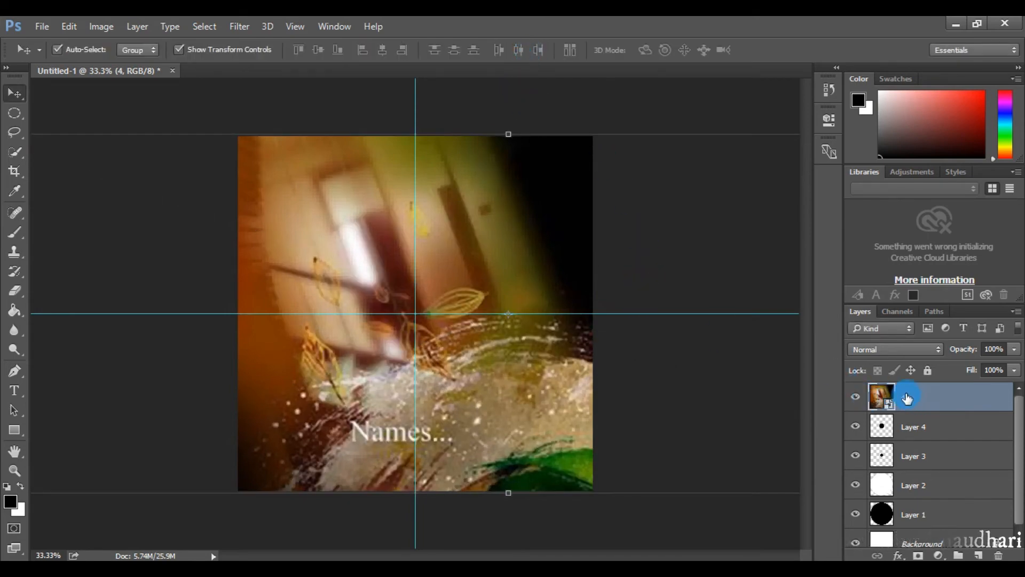
{"action": "left_click_drag", "start_coordinate": [908, 399], "coordinate": [910, 465]}
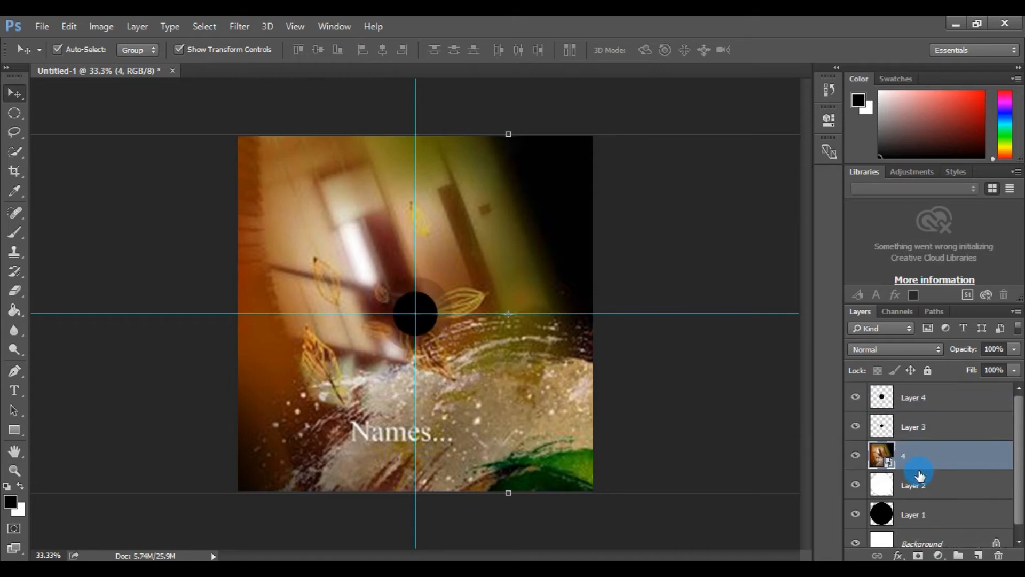
{"action": "double_click", "coordinate": [907, 456]}
{"action": "right_click", "coordinate": [915, 459]}
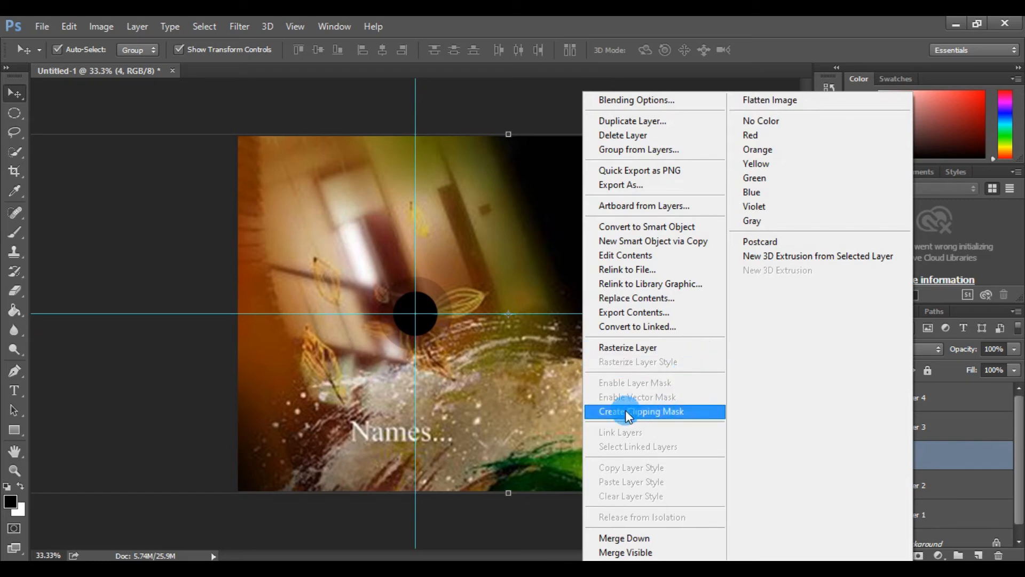
{"action": "left_click", "coordinate": [696, 412]}
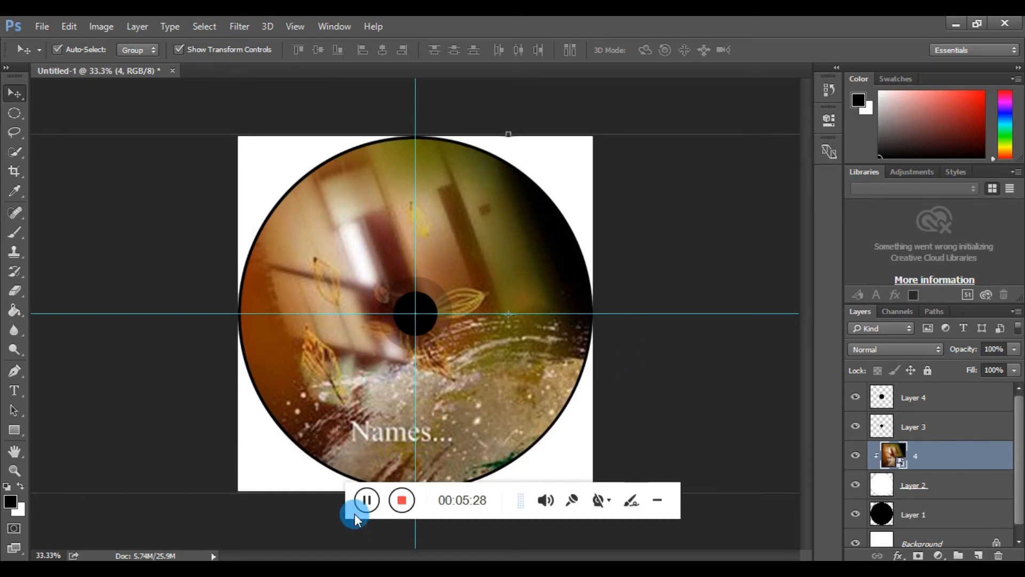
{"action": "left_click", "coordinate": [368, 502]}
{"action": "left_click", "coordinate": [368, 501]}
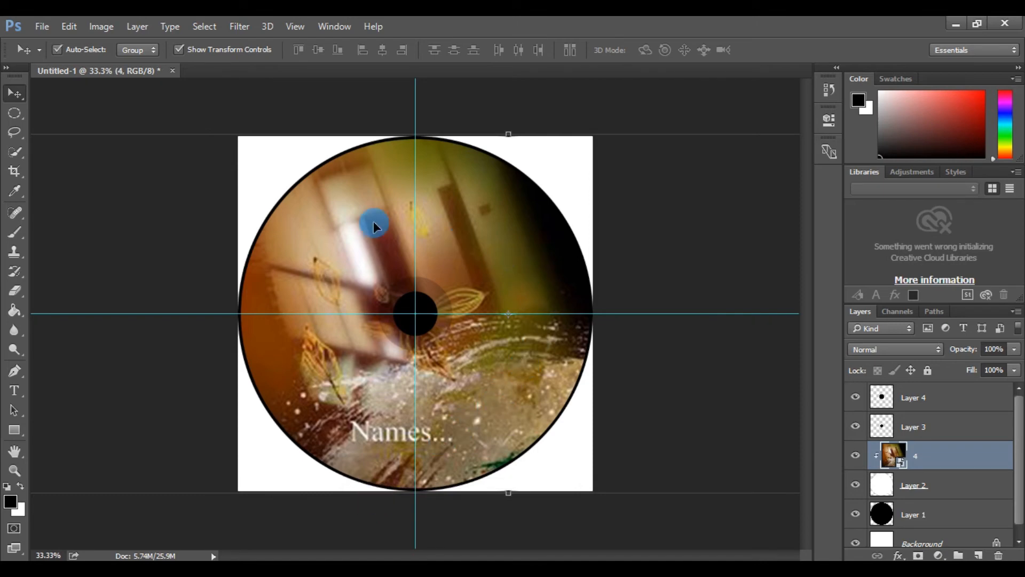
Add the horizontal text "DVD Album" at 50 pt, position it across the disc above the centre hole, and commit it.
{"action": "left_click", "coordinate": [14, 398]}
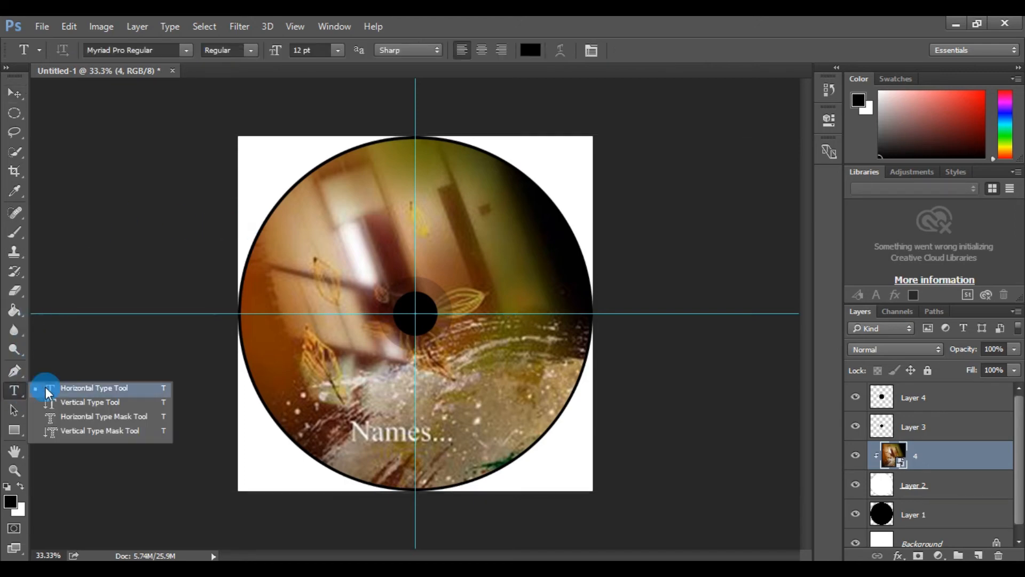
{"action": "left_click", "coordinate": [370, 251]}
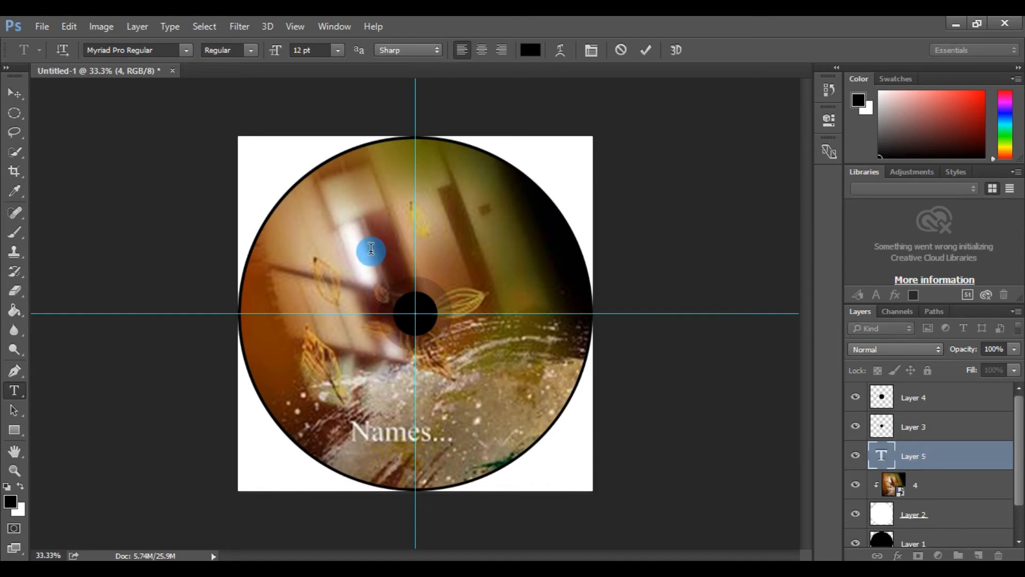
{"action": "left_click", "coordinate": [318, 50]}
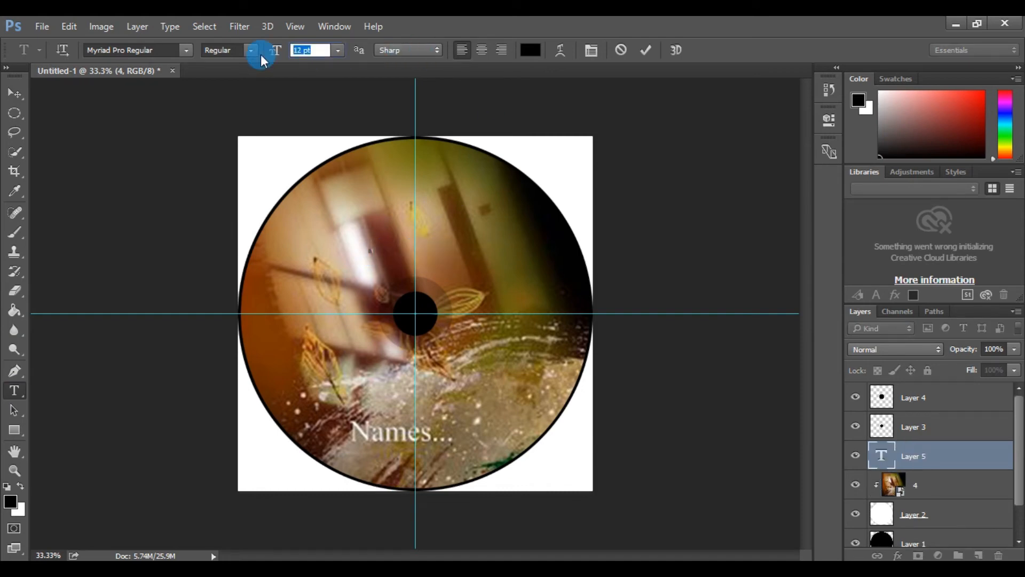
{"action": "type", "text": "50"}
{"action": "key", "text": "Return"}
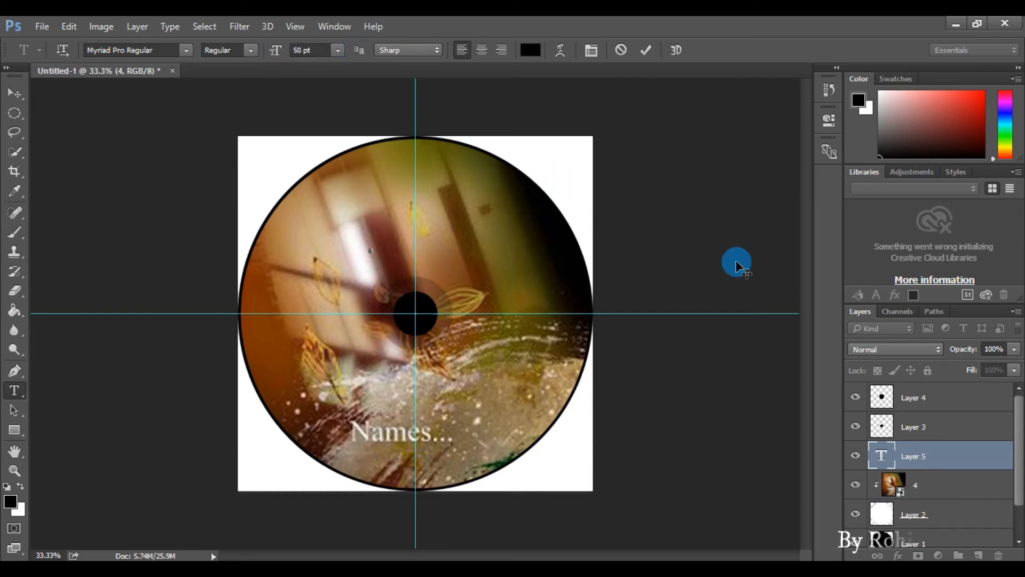
{"action": "type", "text": "DVD"}
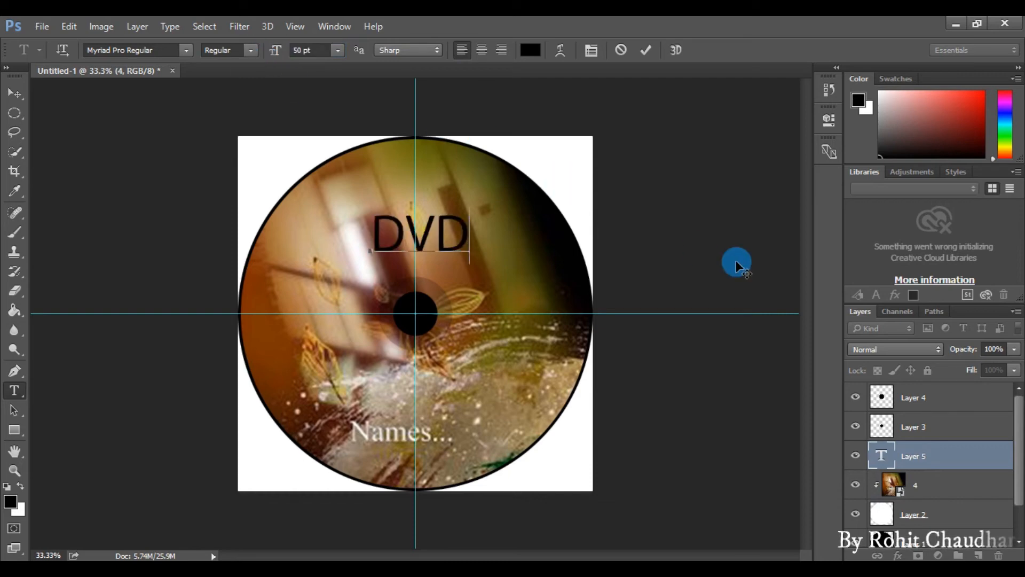
{"action": "type", "text": " Album"}
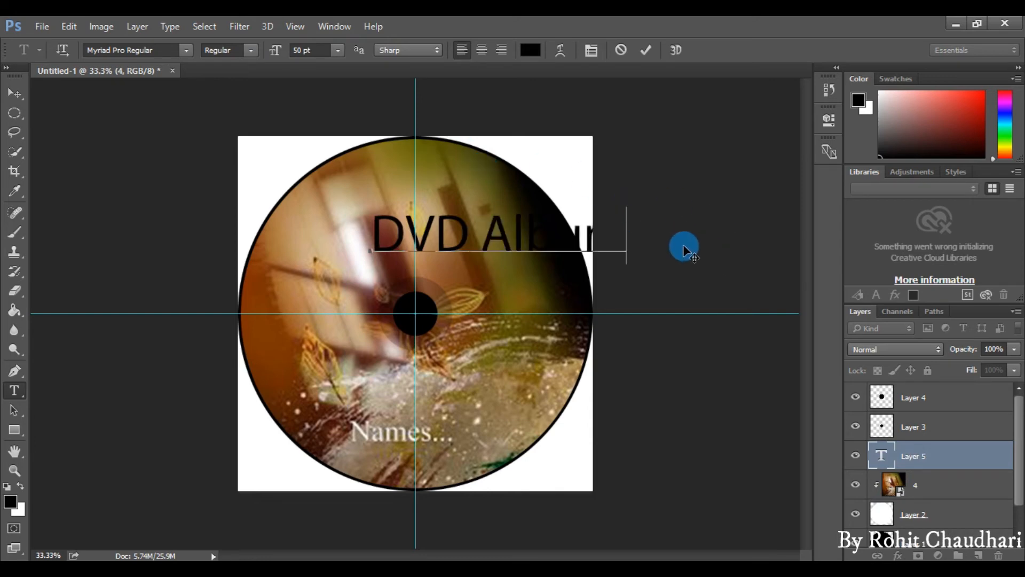
{"action": "left_click_drag", "start_coordinate": [682, 246], "coordinate": [594, 258]}
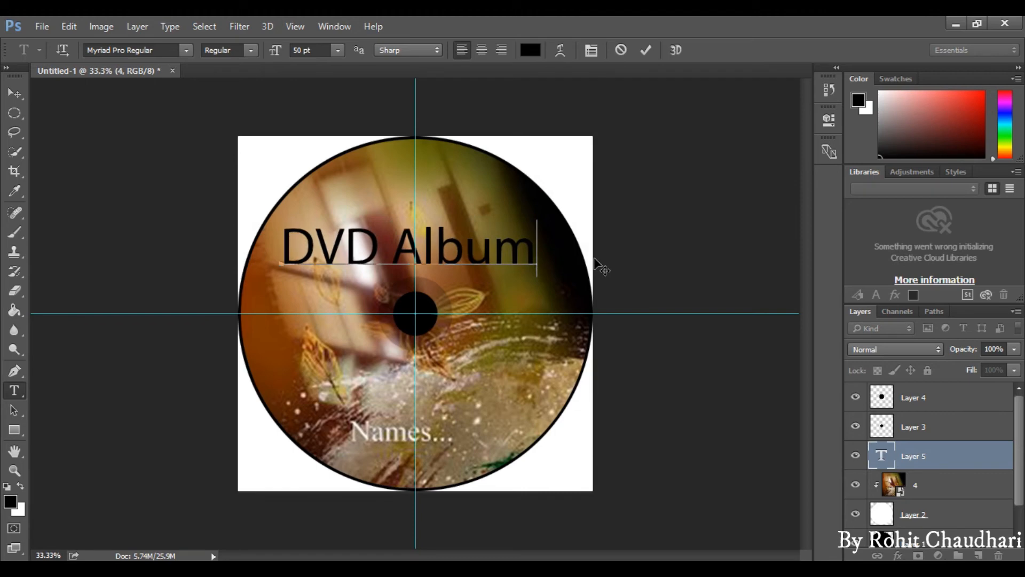
{"action": "left_click", "coordinate": [646, 50]}
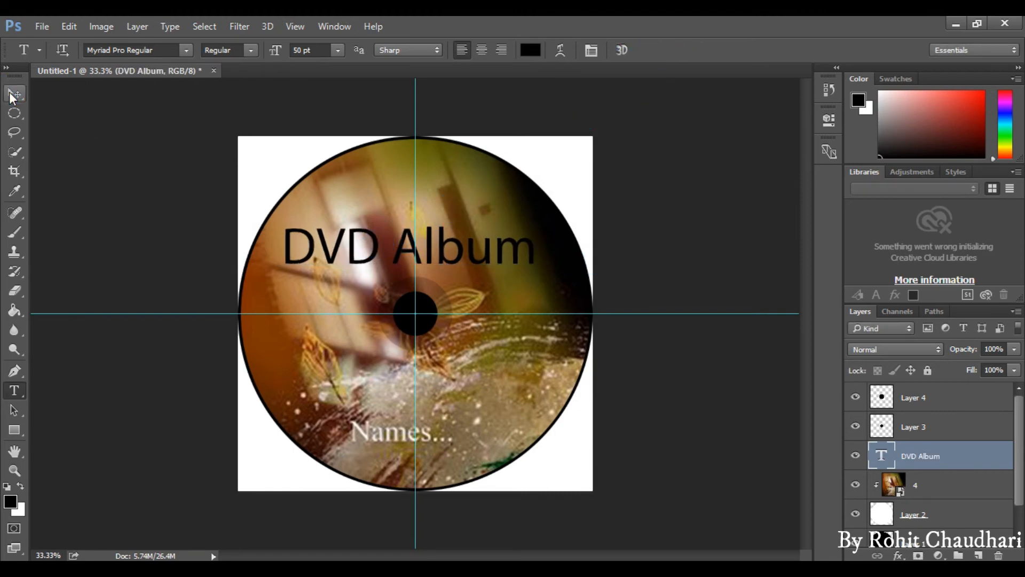
{"action": "left_click", "coordinate": [14, 94]}
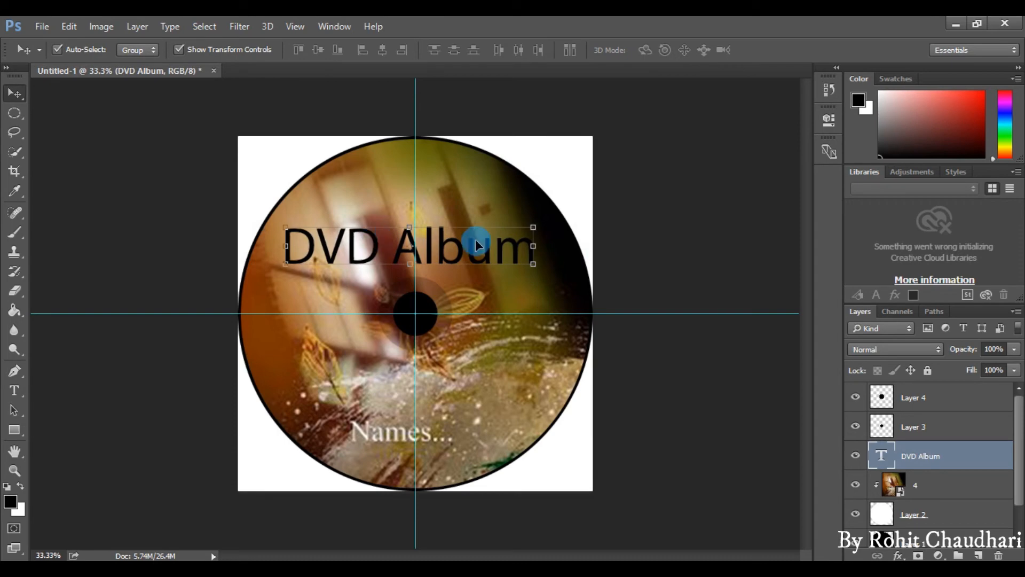
Apply a Bevel & Emboss effect to the DVD Album text layer with Emboss style, 225% depth and 29 px size.
{"action": "right_click", "coordinate": [916, 454]}
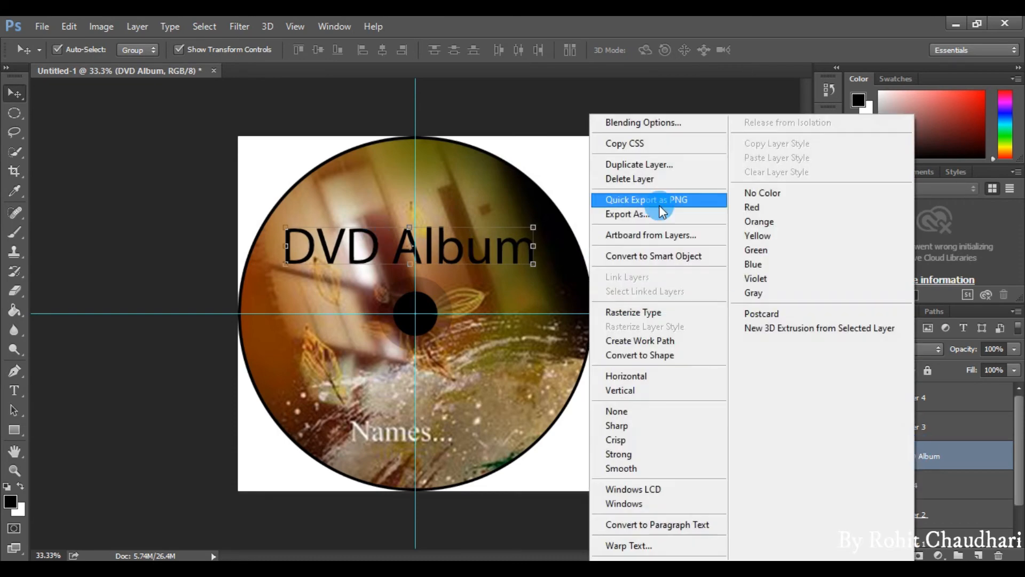
{"action": "left_click", "coordinate": [652, 122]}
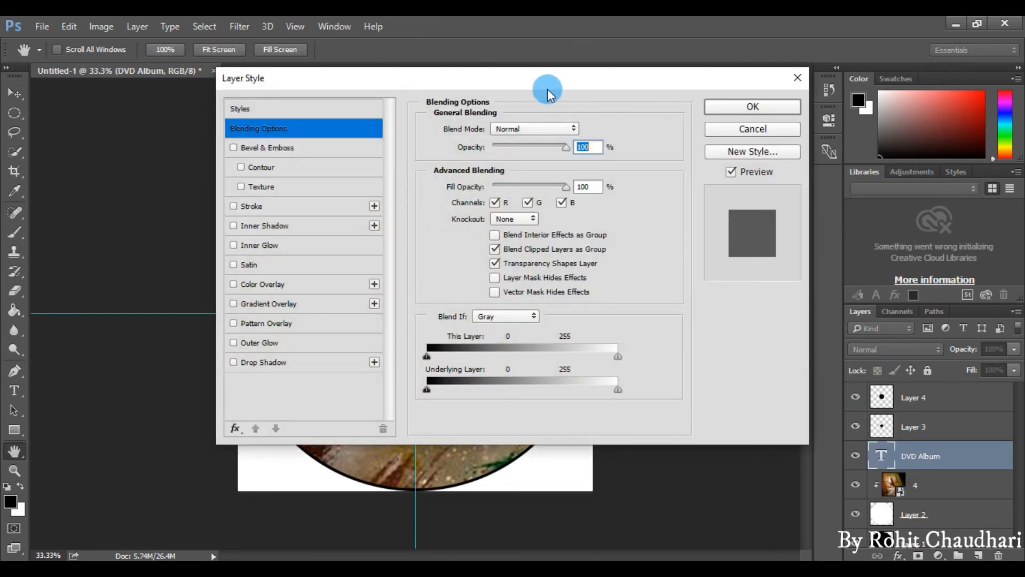
{"action": "left_click_drag", "start_coordinate": [389, 76], "coordinate": [621, 56]}
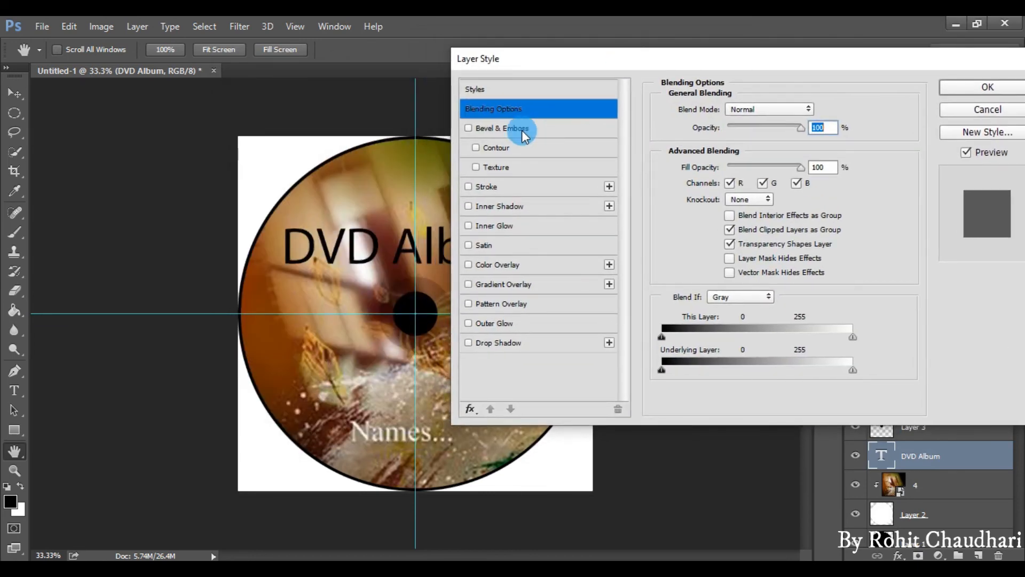
{"action": "left_click", "coordinate": [490, 128]}
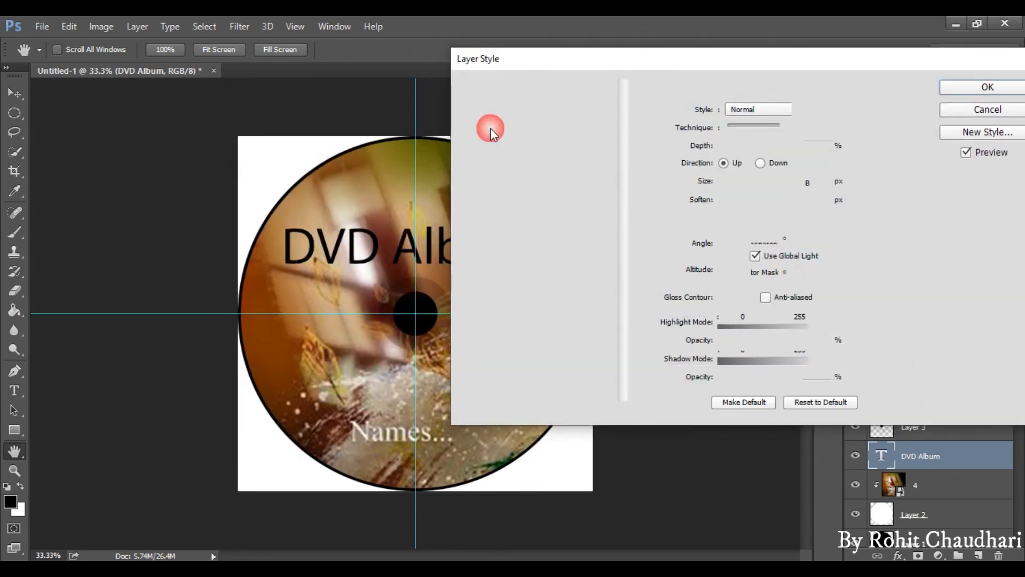
{"action": "left_click", "coordinate": [746, 109]}
{"action": "left_click", "coordinate": [737, 136]}
{"action": "left_click_drag", "start_coordinate": [727, 145], "coordinate": [737, 146]}
{"action": "left_click_drag", "start_coordinate": [726, 181], "coordinate": [734, 185]}
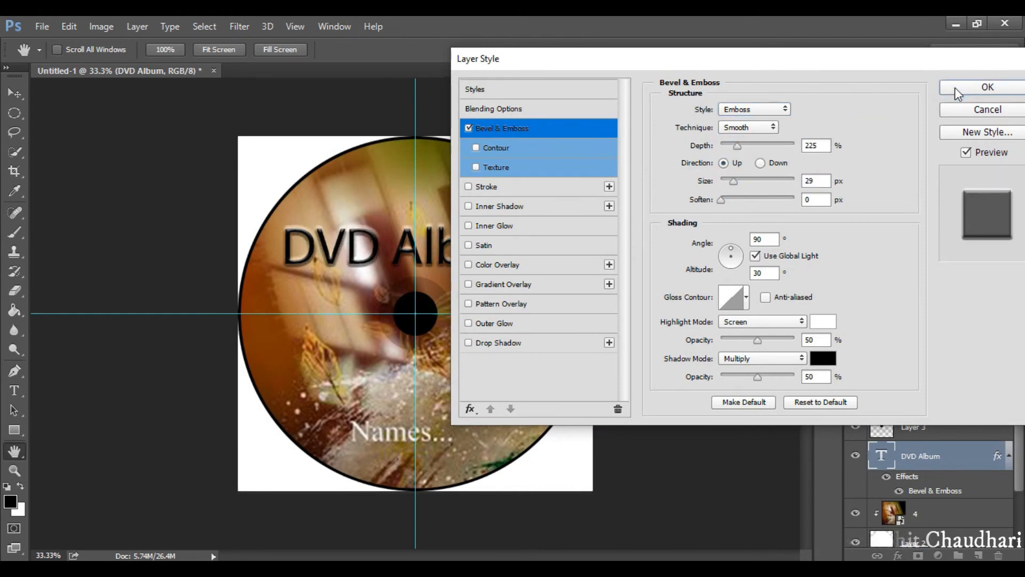
{"action": "left_click", "coordinate": [955, 87]}
Shift the clipped image layer 4 to the right within the disc so its plain orange-brown area covers the left half.
{"action": "left_click", "coordinate": [687, 215]}
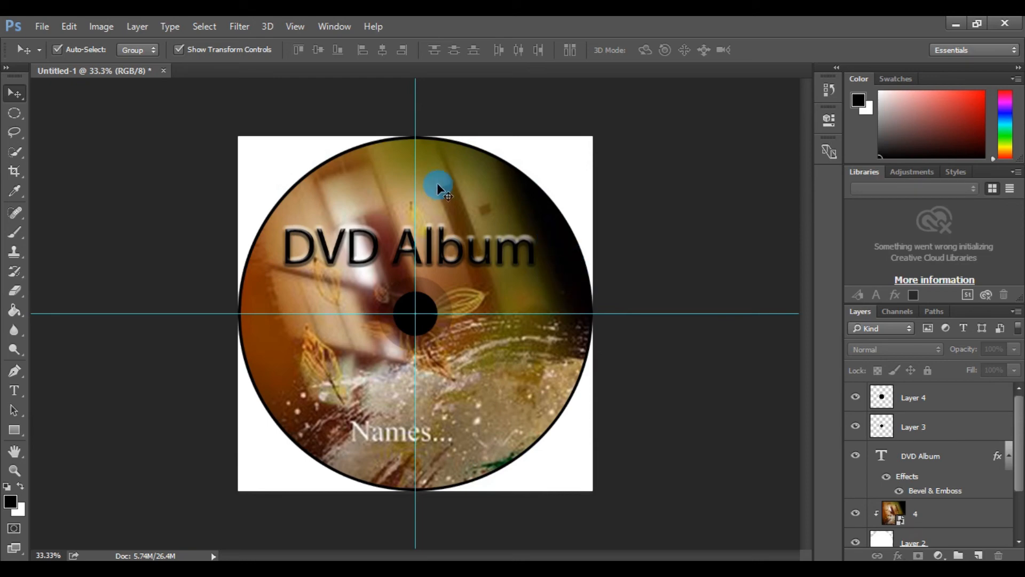
{"action": "left_click", "coordinate": [945, 511]}
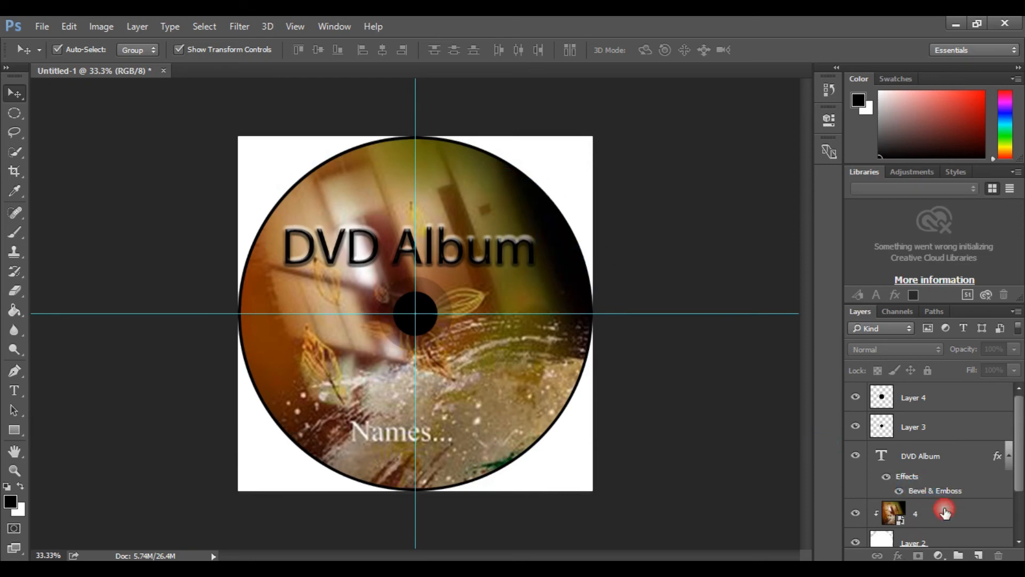
{"action": "left_click_drag", "start_coordinate": [536, 284], "coordinate": [675, 286]}
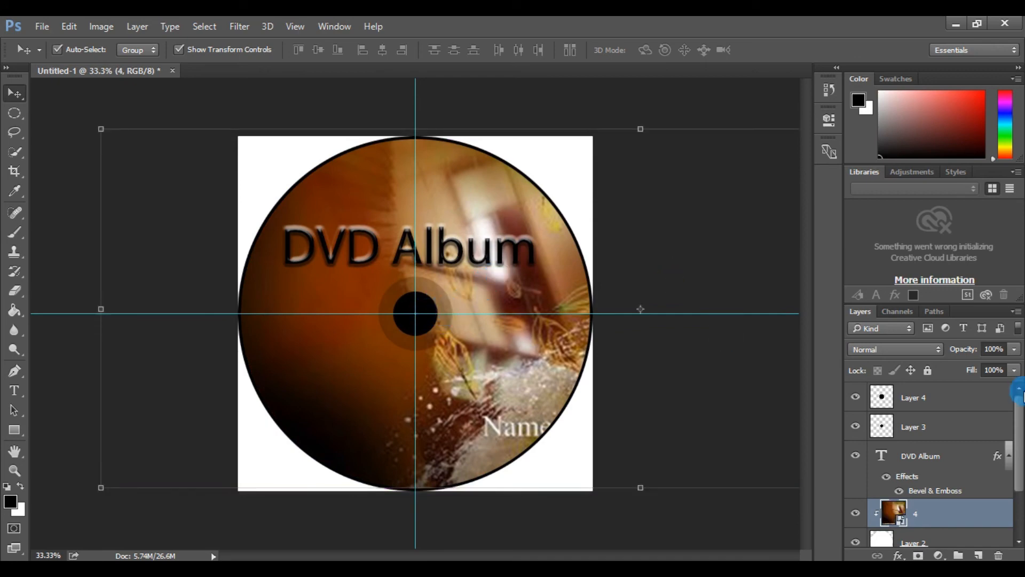
{"action": "left_click", "coordinate": [898, 402]}
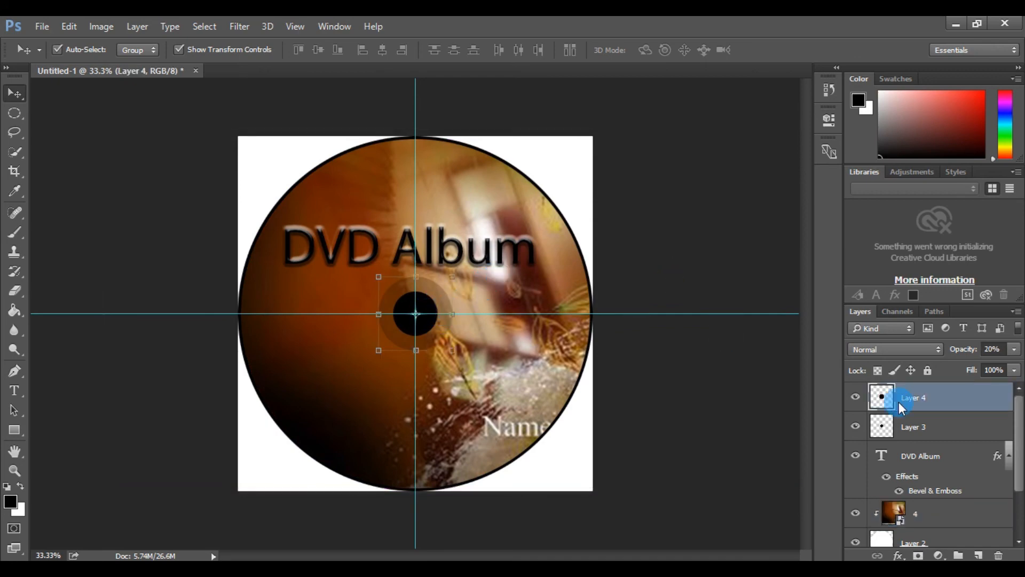
{"action": "left_click", "coordinate": [922, 427]}
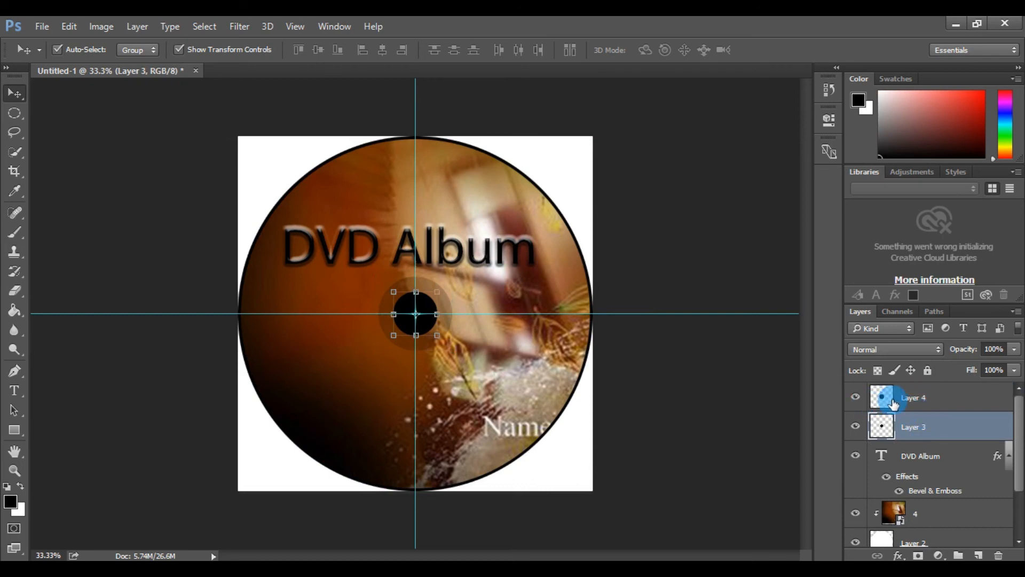
{"action": "key", "text": "ctrl+alt+e"}
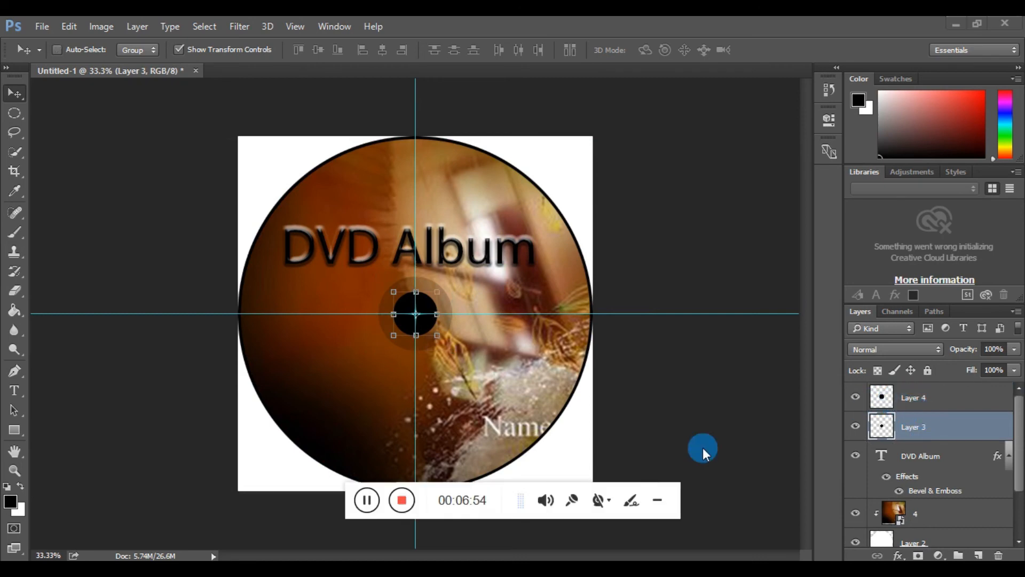
{"action": "left_click", "coordinate": [367, 500]}
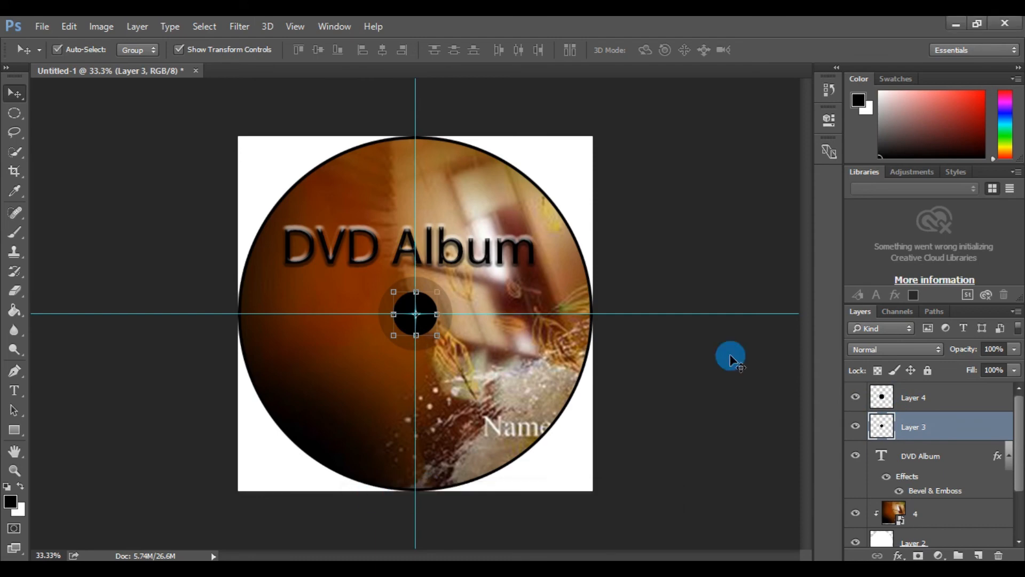
{"action": "left_click", "coordinate": [921, 430]}
{"action": "left_click", "coordinate": [917, 410]}
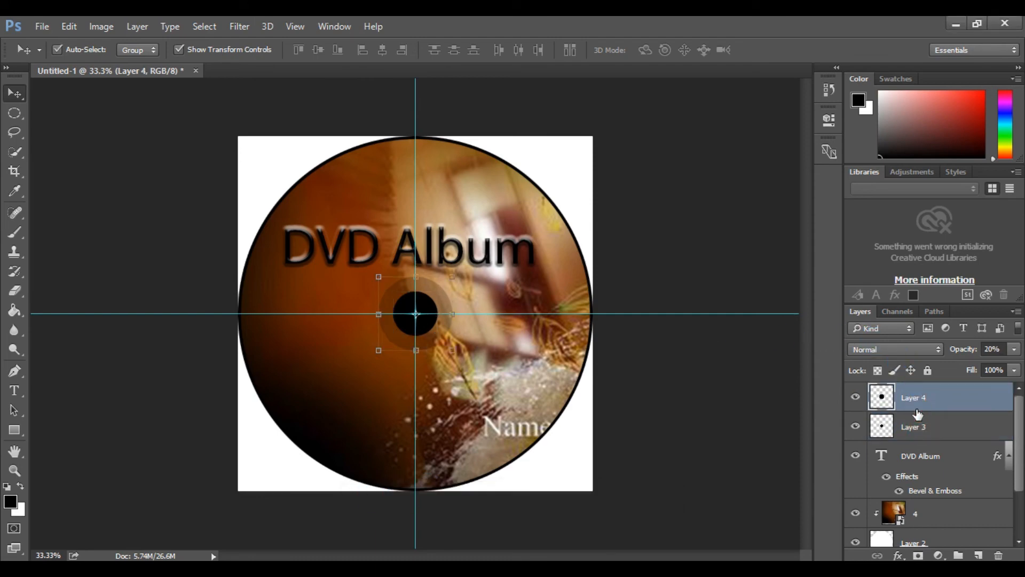
{"action": "left_click", "coordinate": [919, 428]}
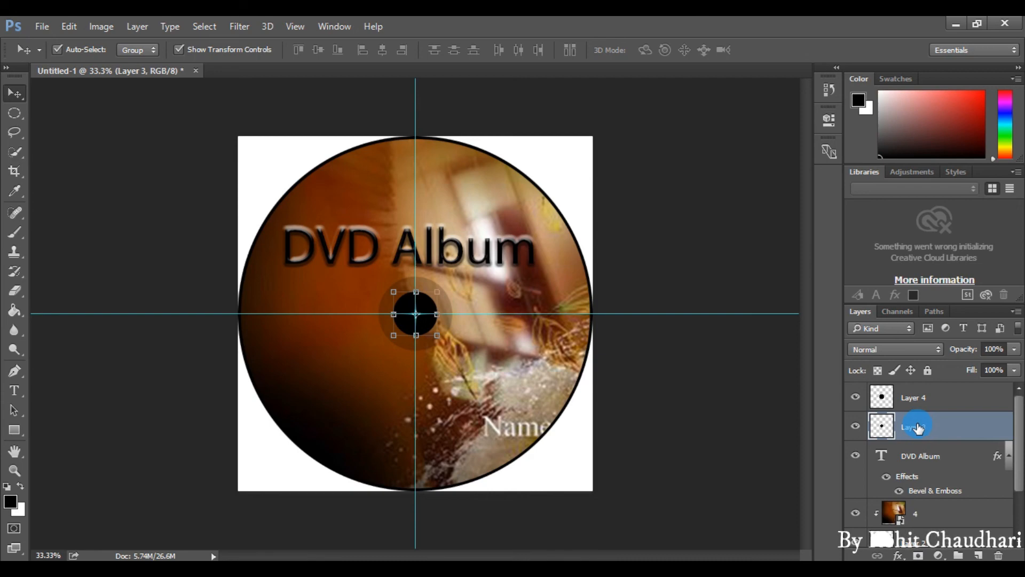
Select the translucent circle around the centre hole on Layer 4 with the Quick Selection tool.
{"action": "left_click", "coordinate": [16, 154]}
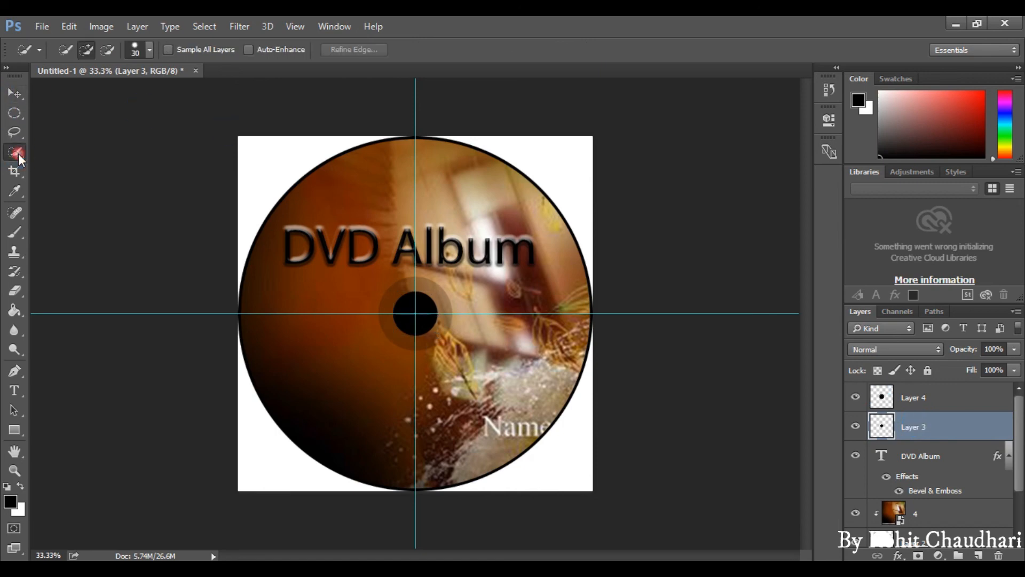
{"action": "right_click", "coordinate": [18, 153]}
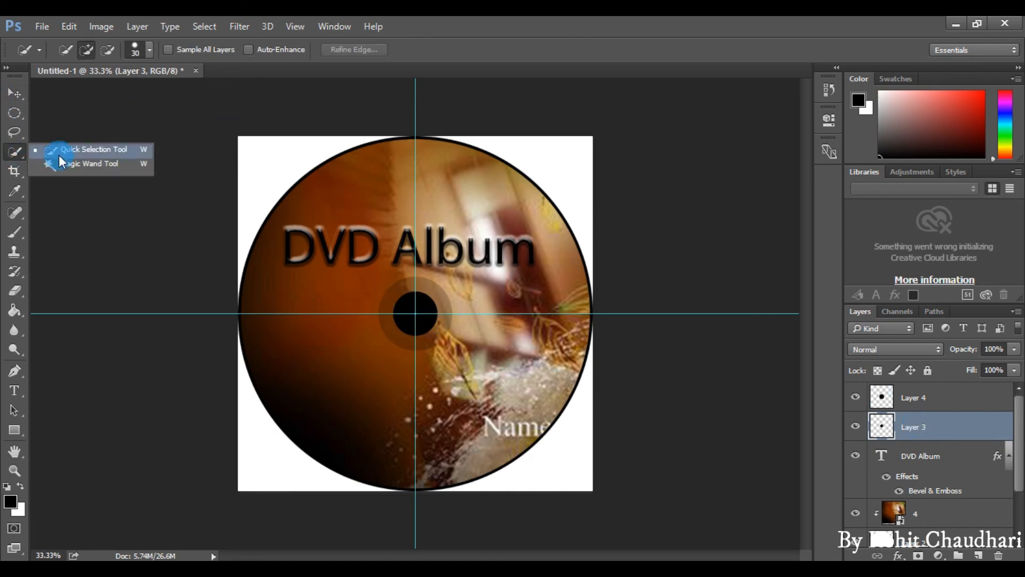
{"action": "left_click", "coordinate": [60, 158]}
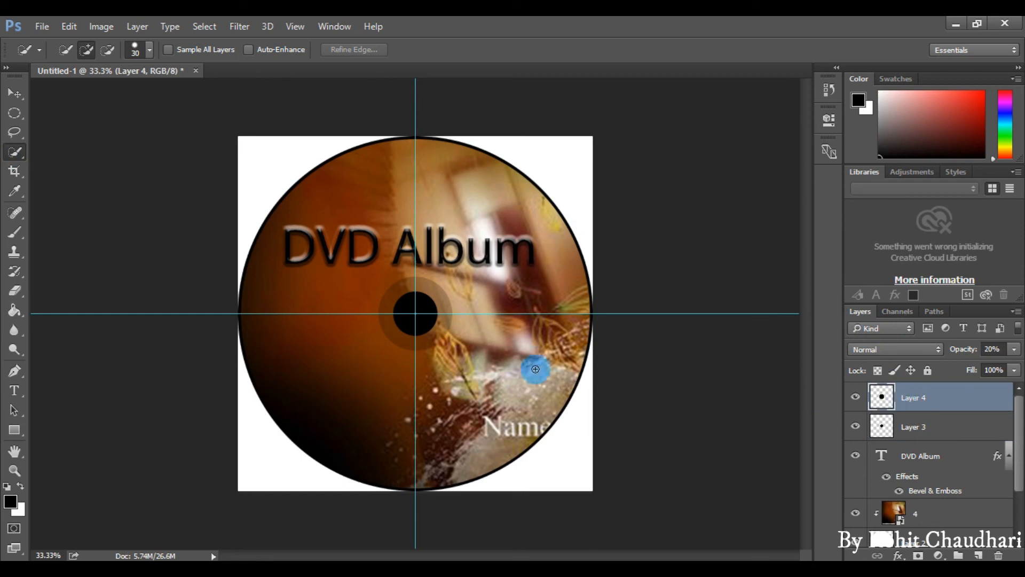
{"action": "left_click", "coordinate": [402, 294]}
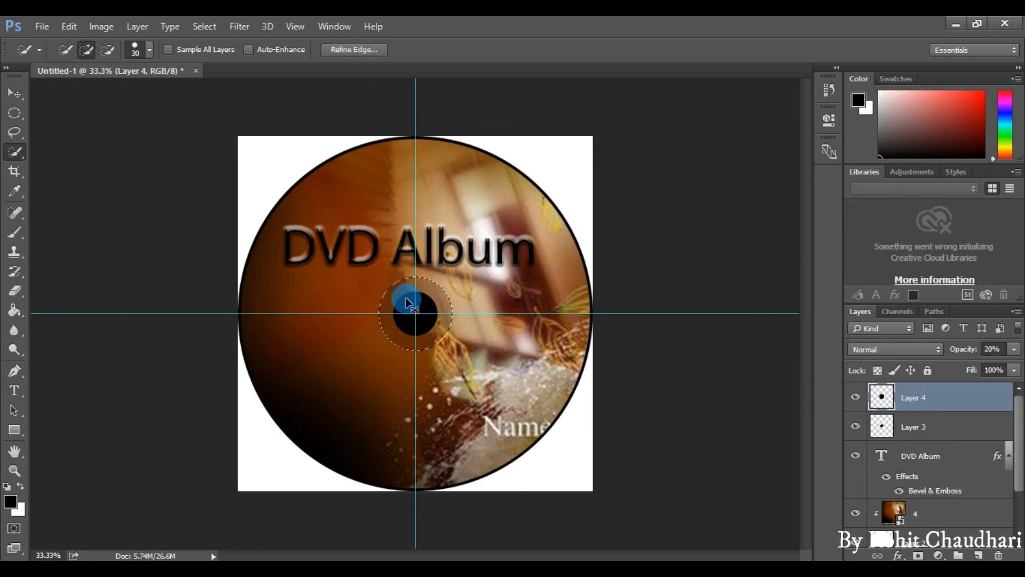
{"action": "key", "text": "alt+Tab"}
{"action": "left_click", "coordinate": [368, 501]}
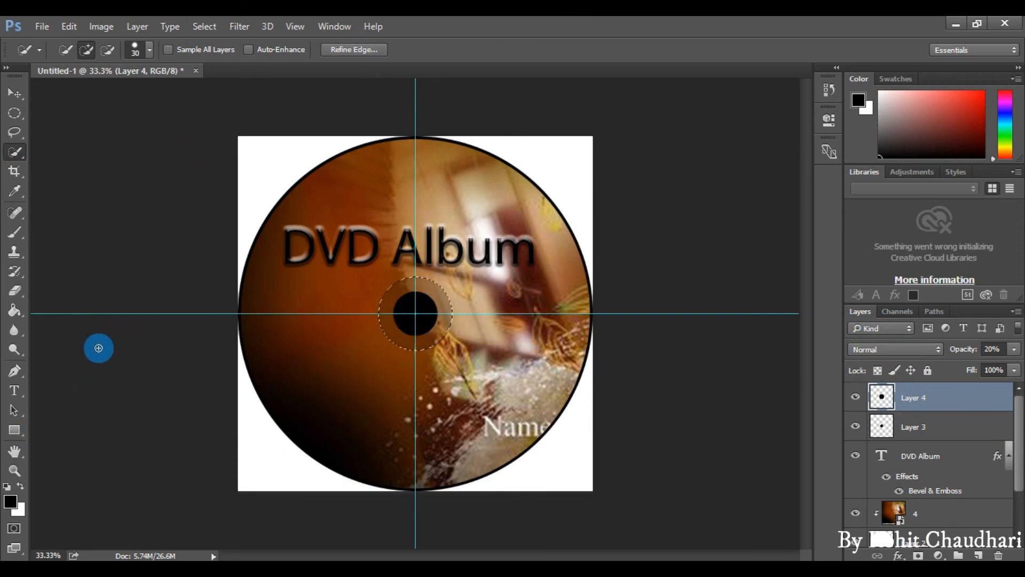
Fill the selected circle on Layer 4 with the background color.
{"action": "left_click", "coordinate": [68, 27]}
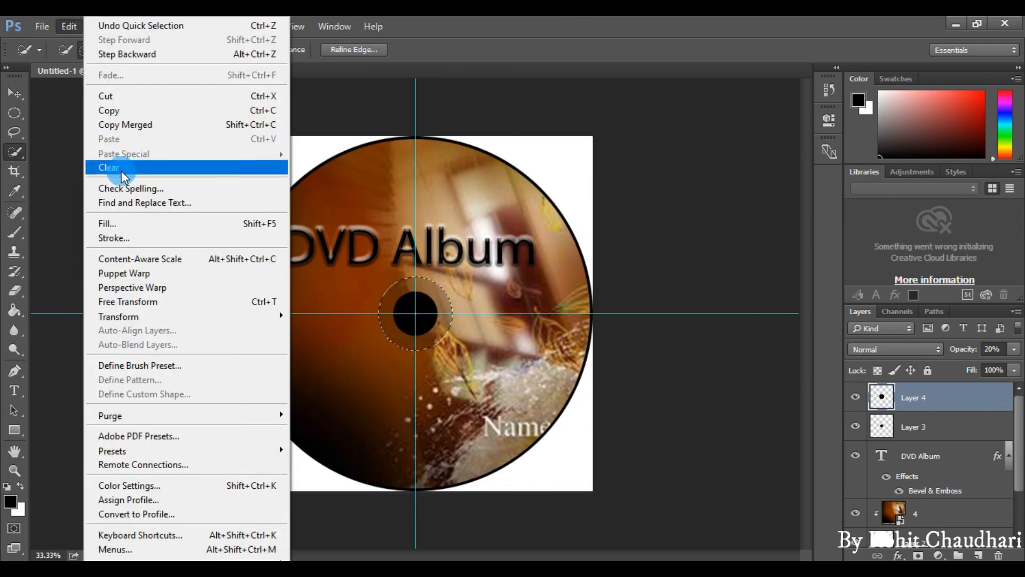
{"action": "left_click", "coordinate": [126, 222]}
{"action": "left_click", "coordinate": [741, 116]}
{"action": "left_click", "coordinate": [737, 136]}
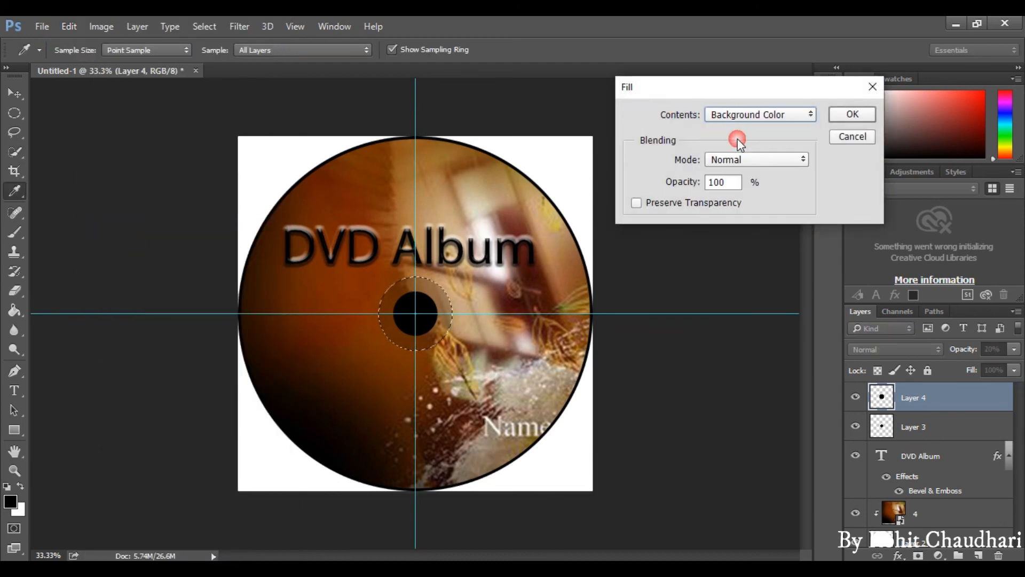
{"action": "key", "text": "w"}
{"action": "left_click", "coordinate": [846, 113]}
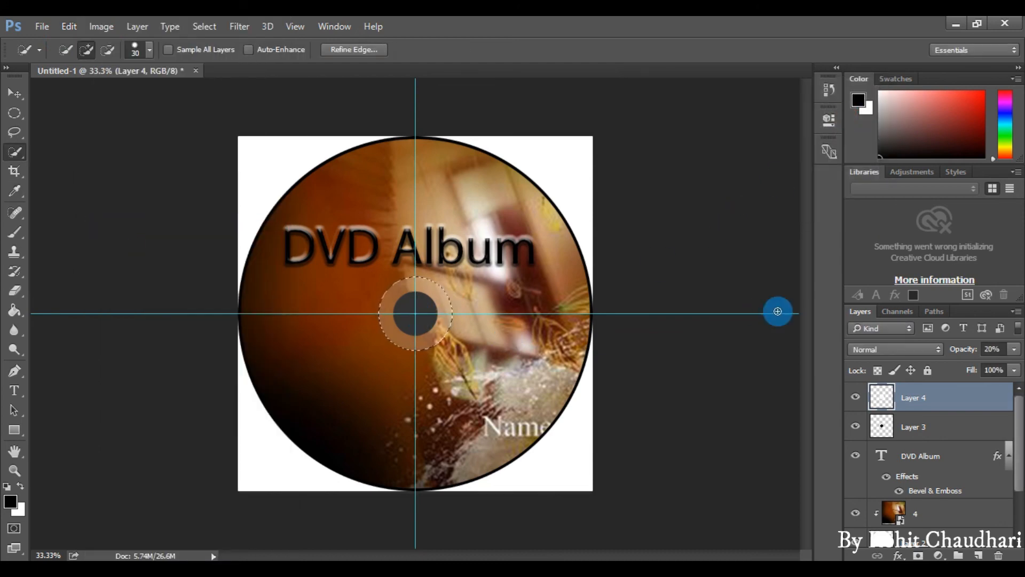
Hide Layer 4, then quick-select the small centre circle on Layer 3 and fill it with the background color.
{"action": "left_click", "coordinate": [857, 399]}
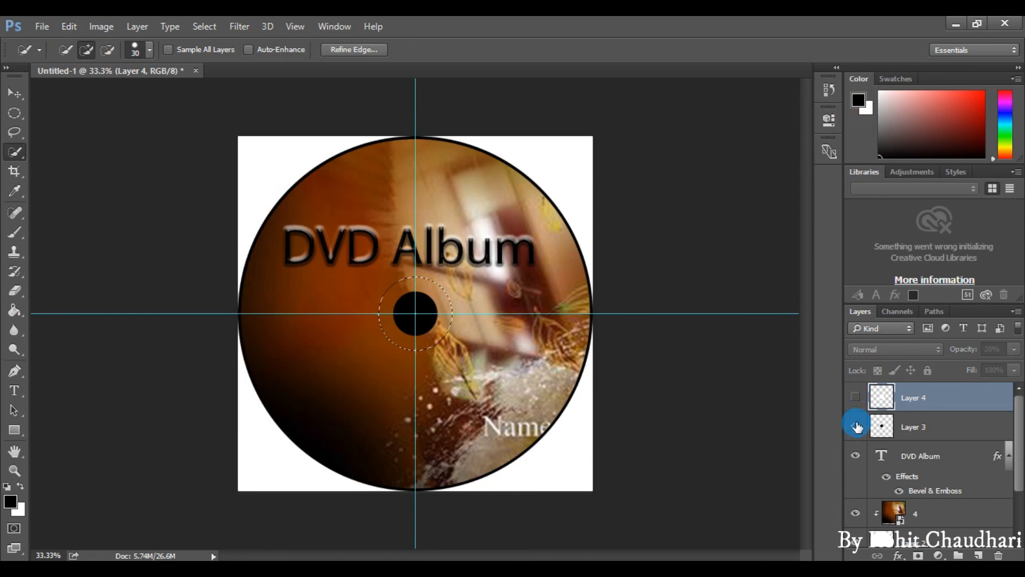
{"action": "left_click", "coordinate": [911, 428]}
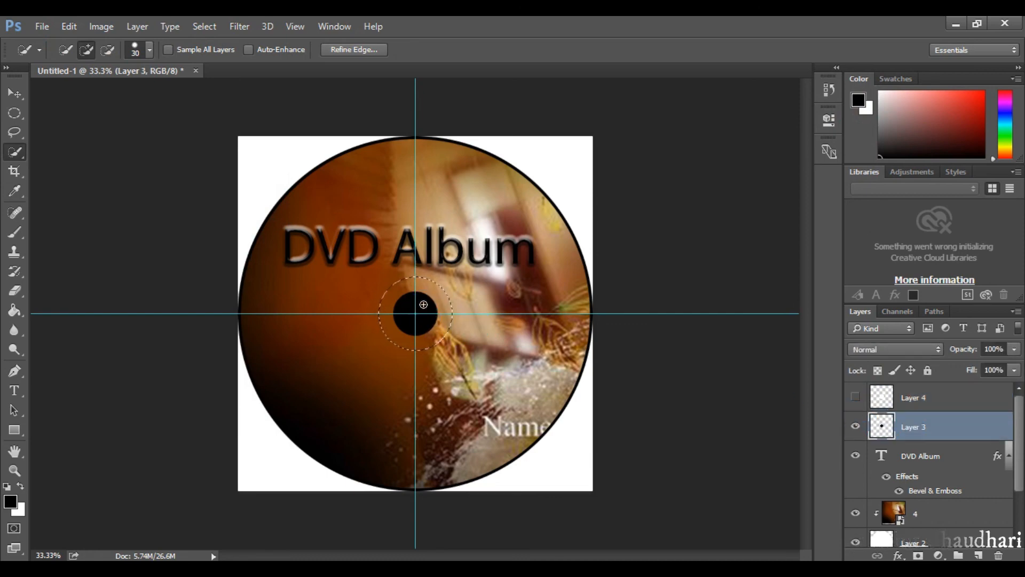
{"action": "left_click", "coordinate": [69, 26]}
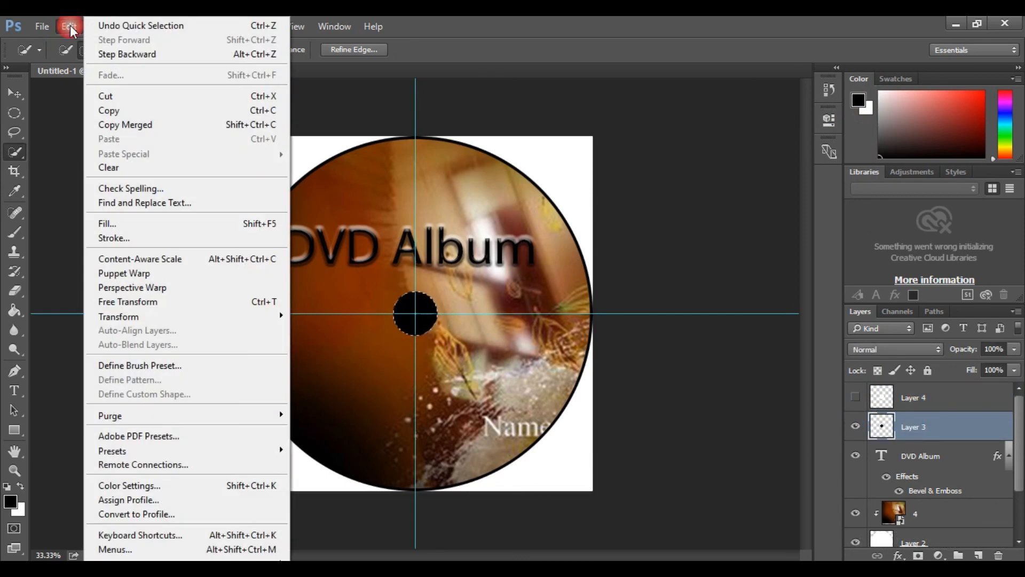
{"action": "left_click", "coordinate": [121, 224]}
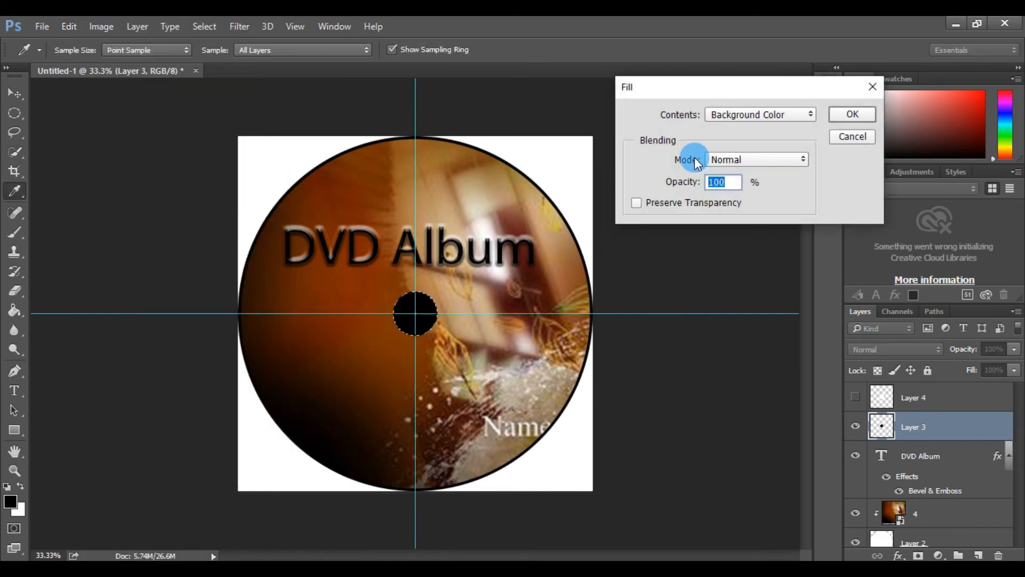
{"action": "left_click", "coordinate": [768, 114]}
{"action": "left_click", "coordinate": [748, 127]}
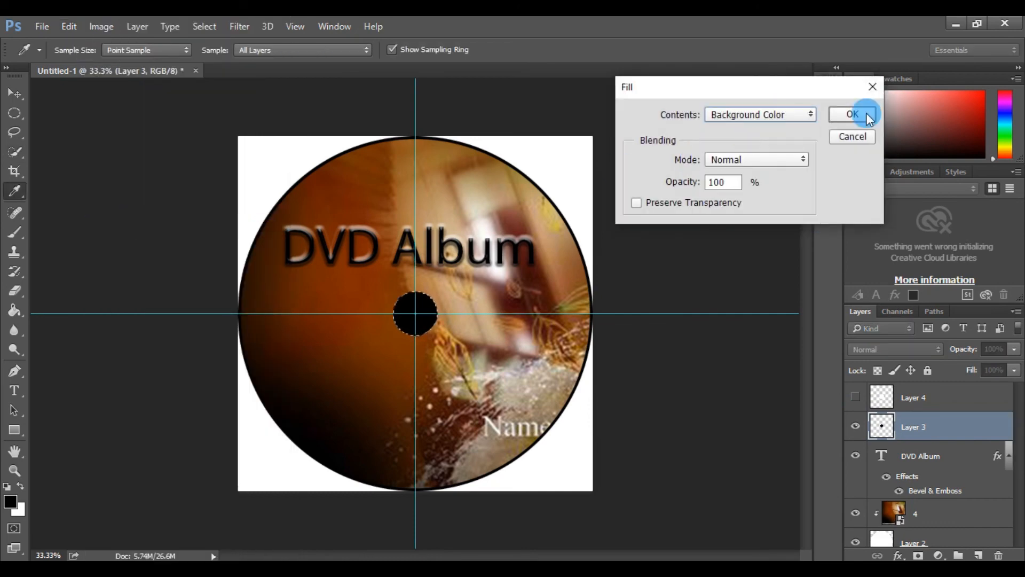
{"action": "left_click", "coordinate": [866, 113]}
{"action": "key", "text": "w"}
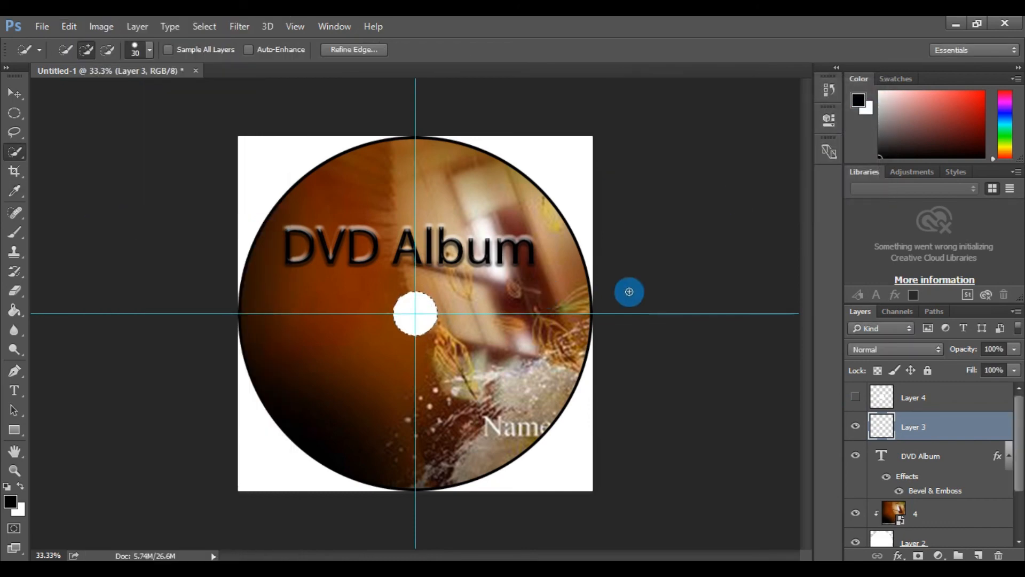
Clear the selection and make Layer 4 visible again.
{"action": "key", "text": "ctrl+d"}
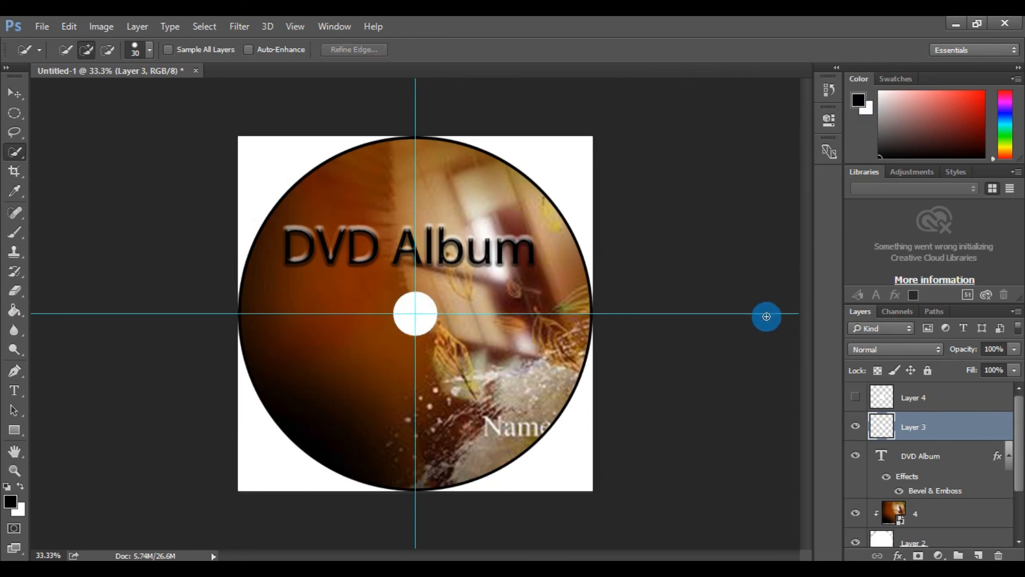
{"action": "left_click", "coordinate": [854, 396]}
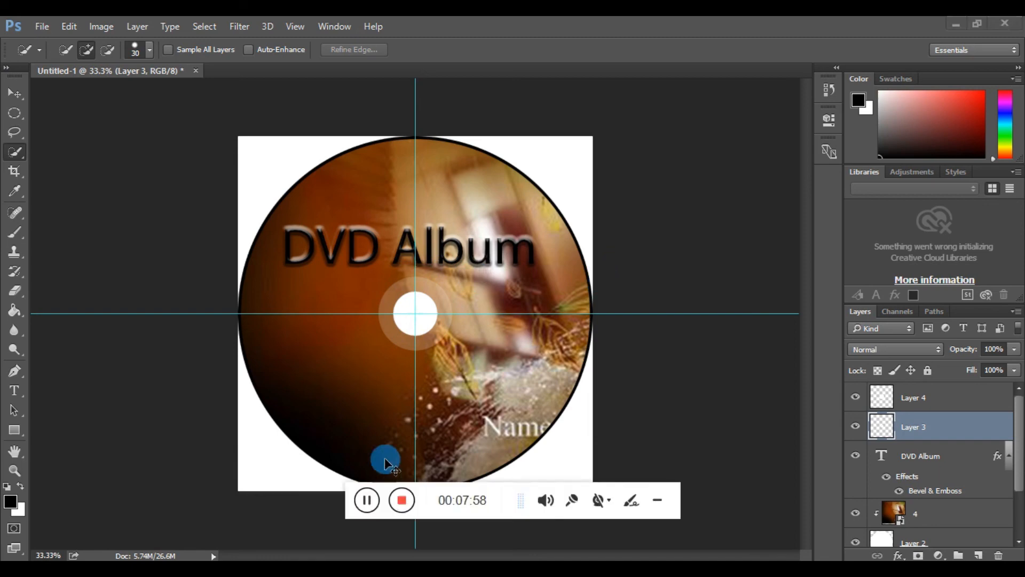
{"action": "left_click", "coordinate": [401, 499]}
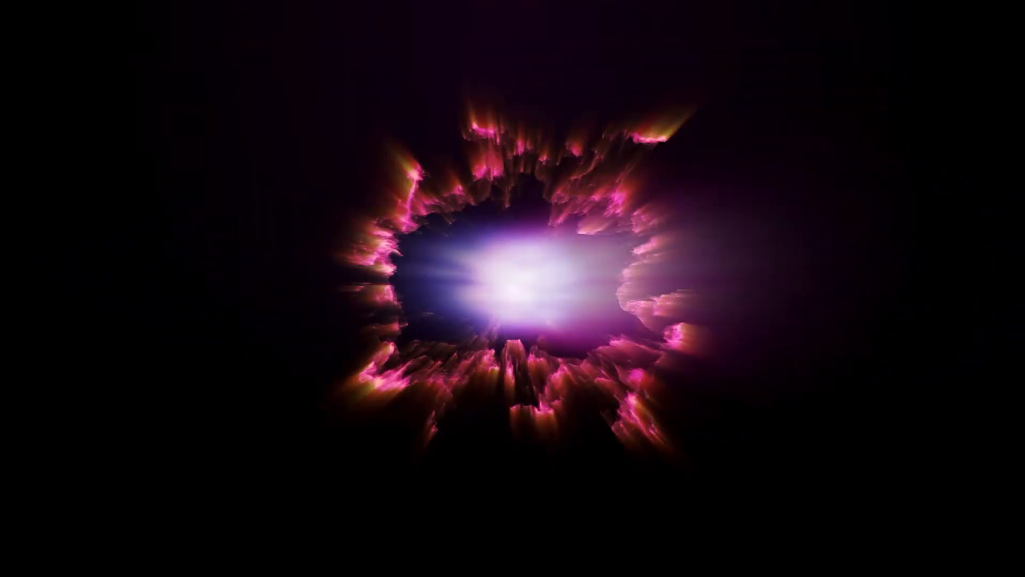